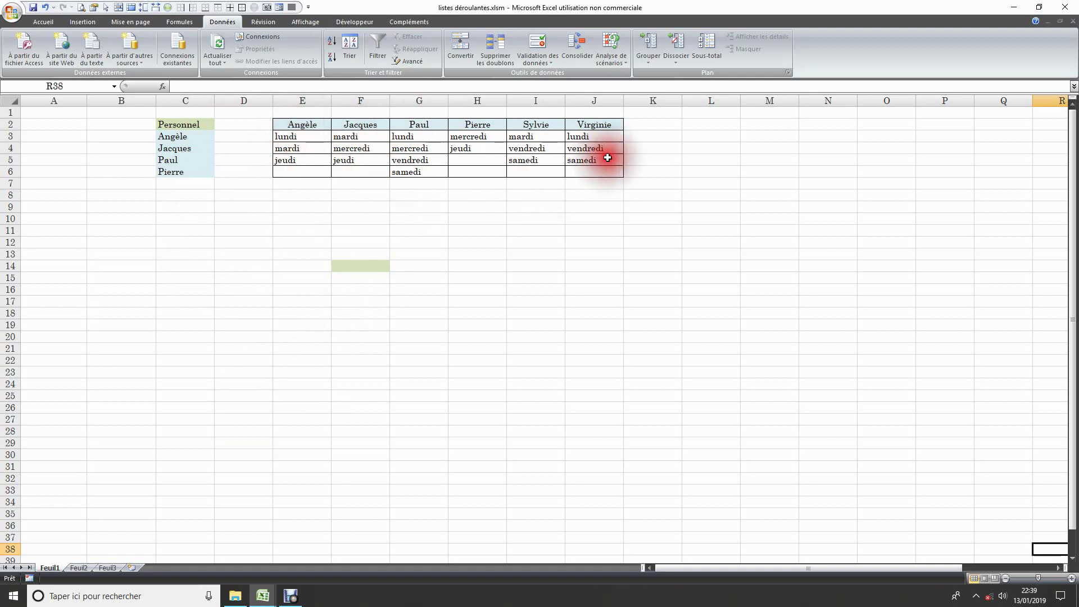
- Pick the third staff member in F14 and open the dependent list of days in G14
{"action": "left_click", "coordinate": [353, 266]}
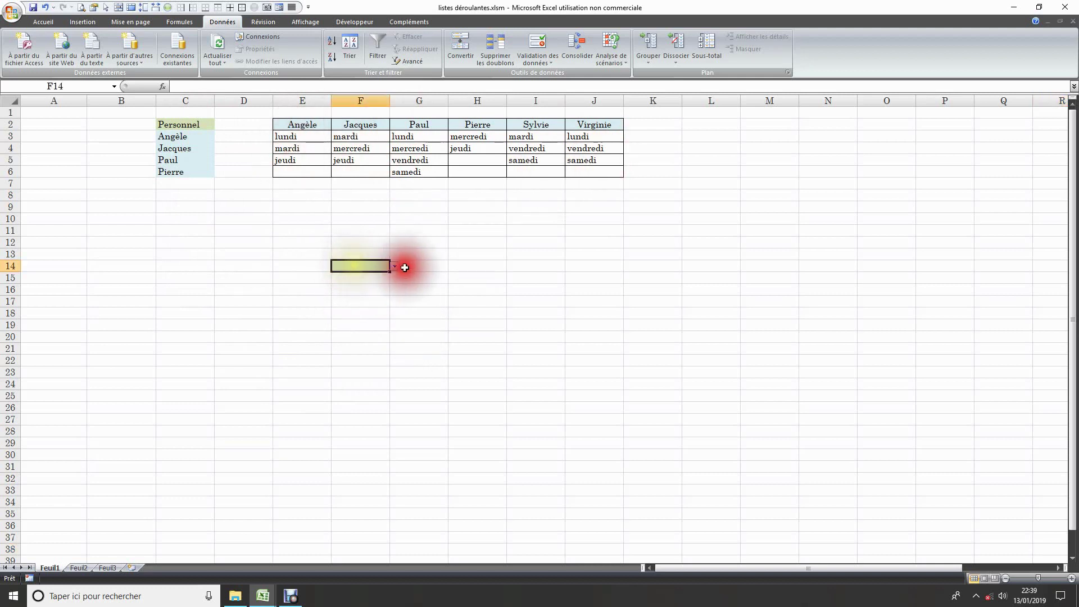
{"action": "left_click", "coordinate": [396, 267]}
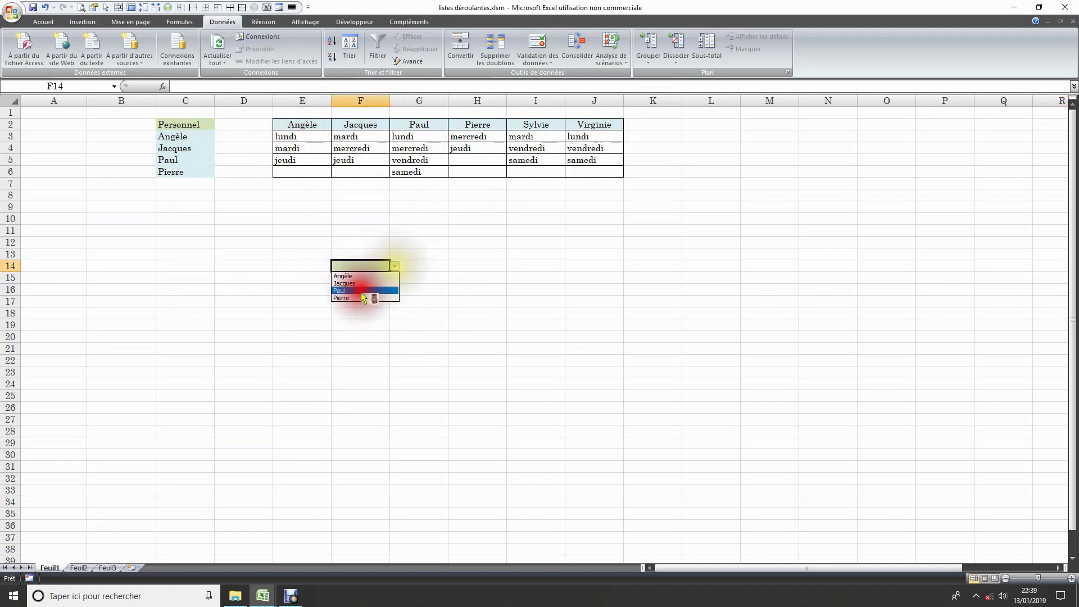
{"action": "left_click", "coordinate": [441, 267]}
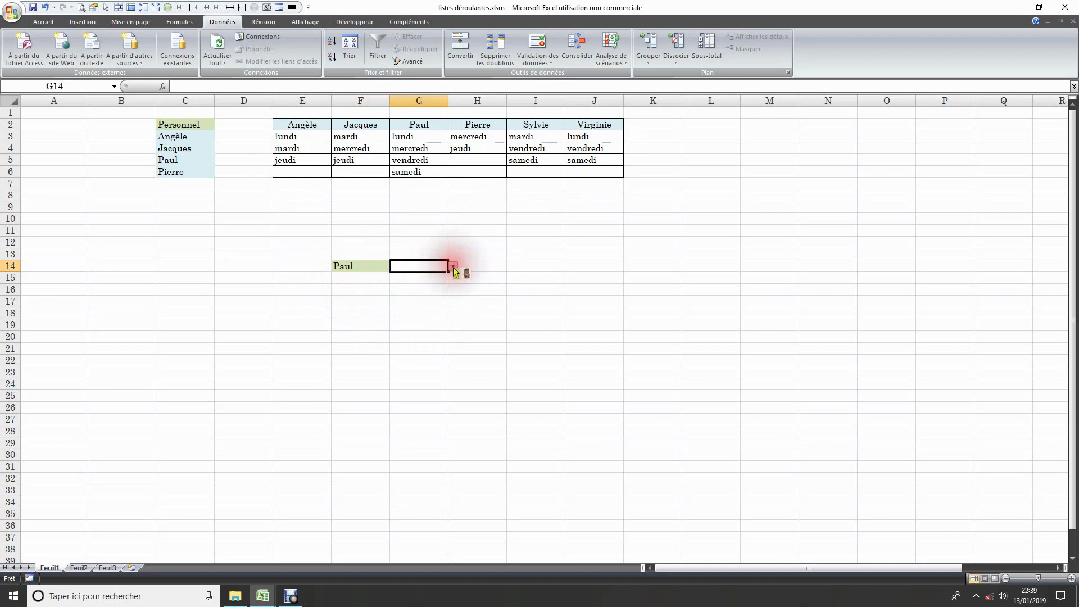
{"action": "left_click", "coordinate": [454, 269]}
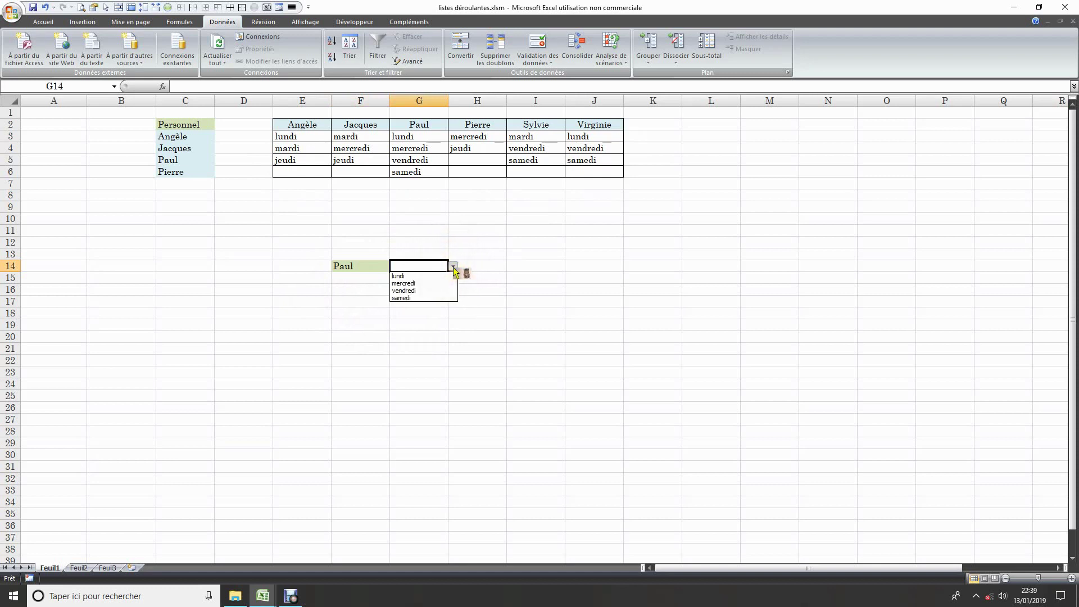
{"action": "left_click_drag", "start_coordinate": [454, 271], "coordinate": [433, 283]}
{"action": "left_click", "coordinate": [498, 300]}
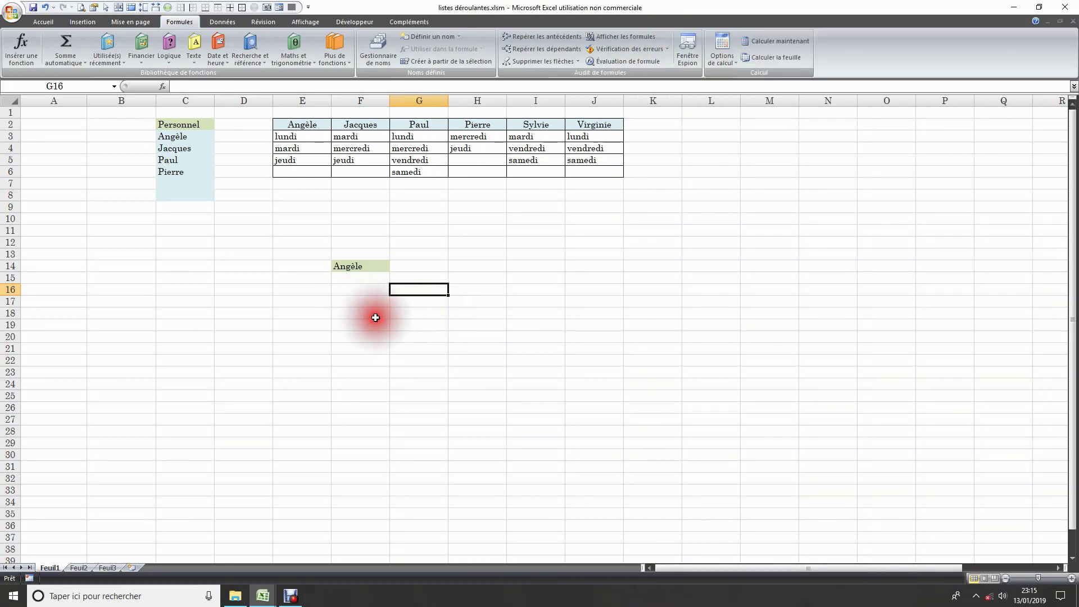
- Create a name for the staff list C2:C6 from its top row and check it among the defined names
{"action": "left_click", "coordinate": [436, 339]}
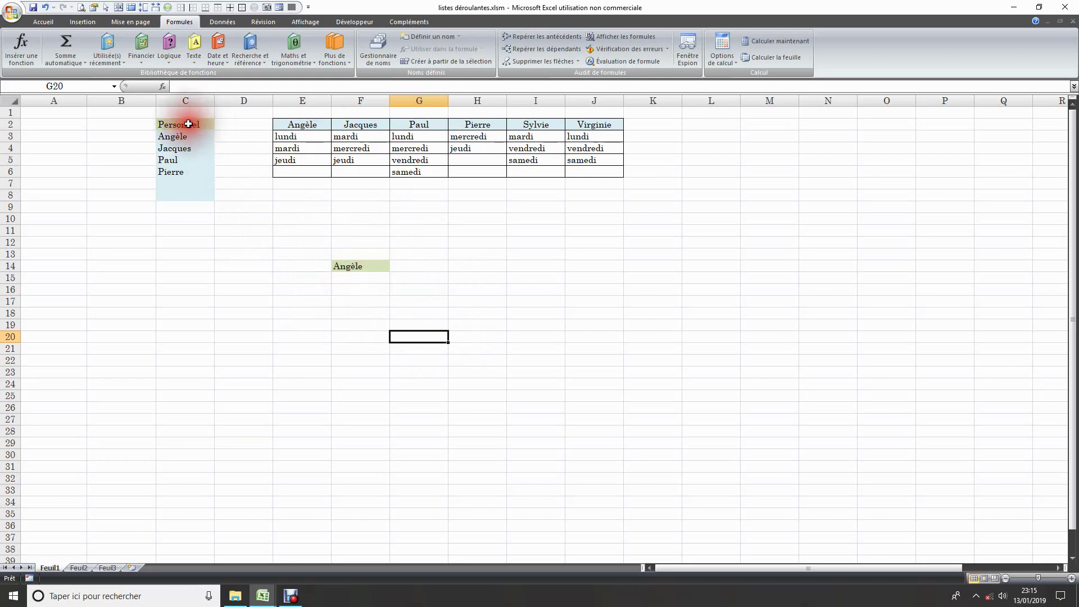
{"action": "left_click_drag", "start_coordinate": [187, 125], "coordinate": [180, 171]}
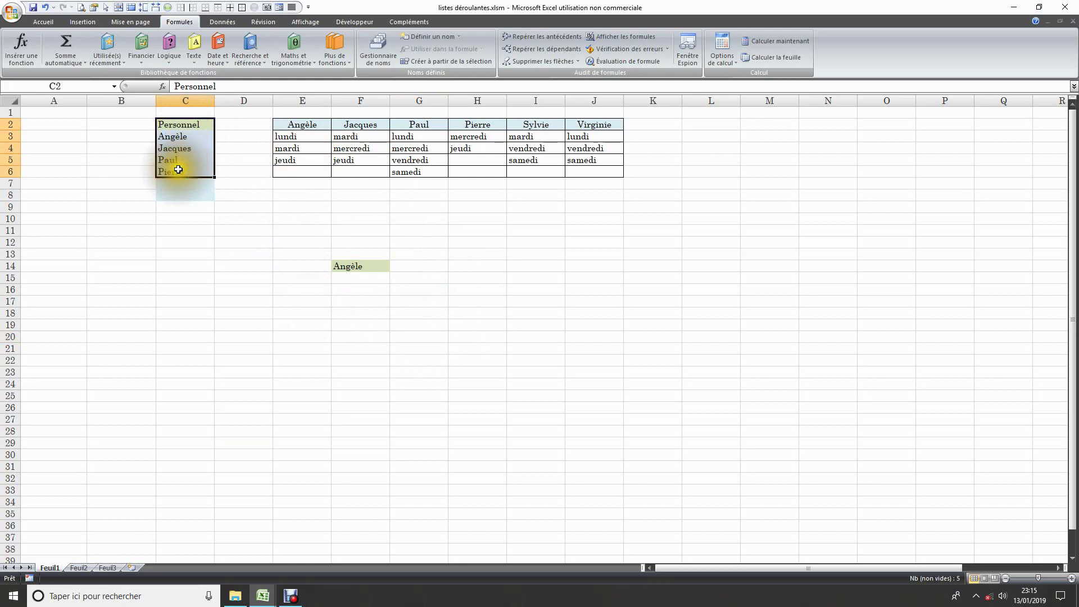
{"action": "left_click", "coordinate": [430, 61]}
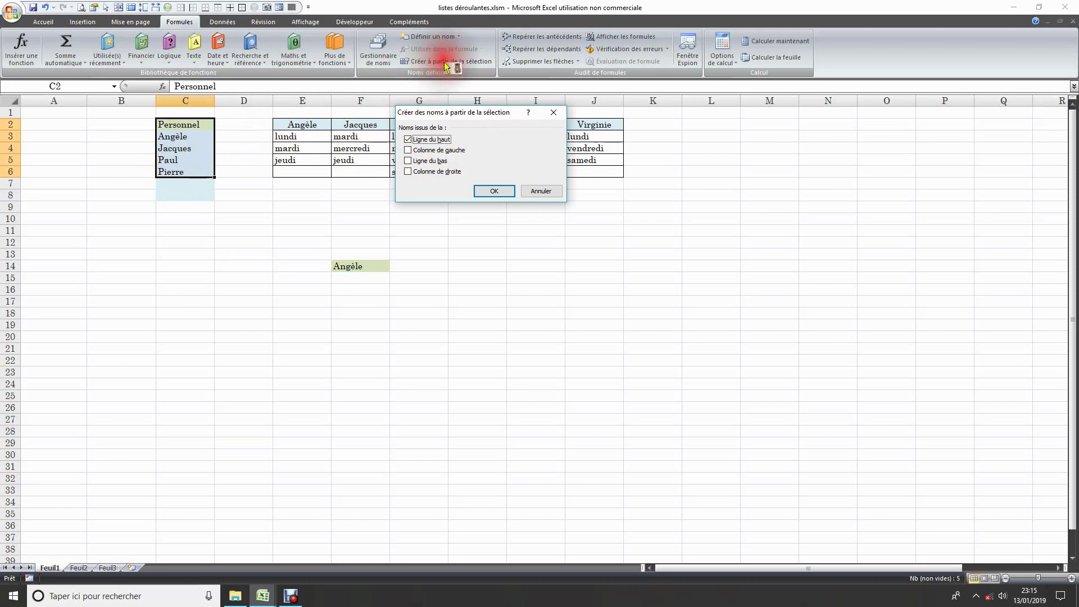
{"action": "left_click", "coordinate": [506, 194]}
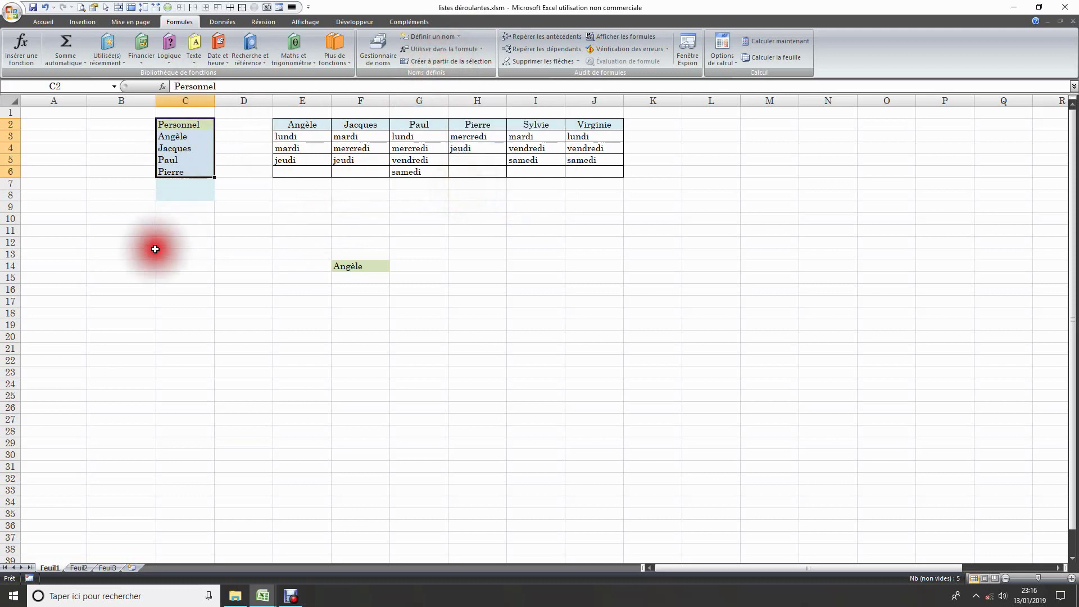
{"action": "left_click", "coordinate": [118, 208]}
{"action": "left_click", "coordinate": [114, 86]}
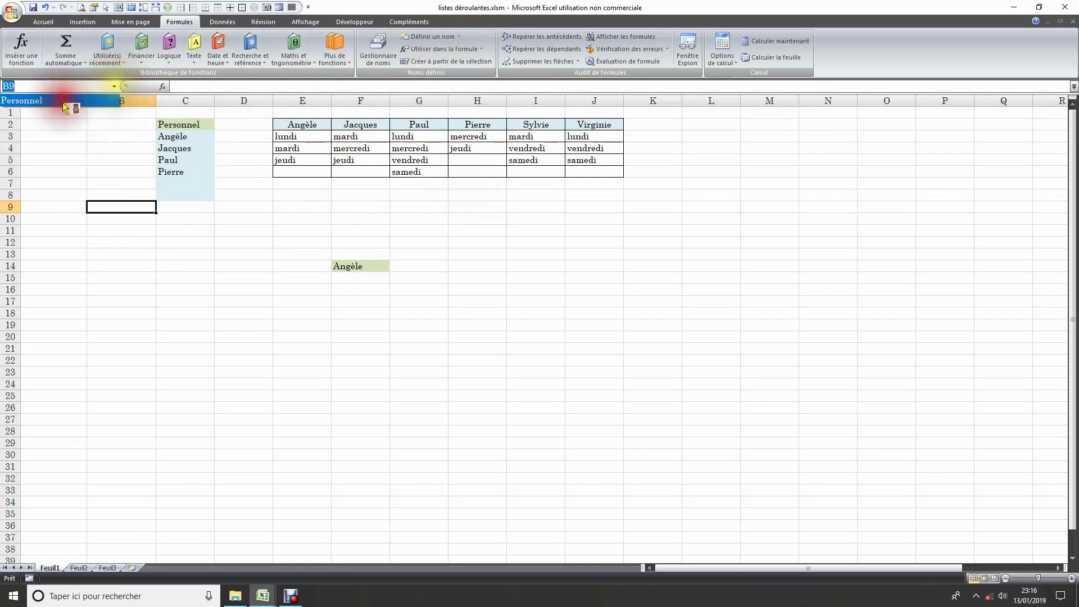
{"action": "left_click", "coordinate": [224, 177]}
- Create names for the columns of E2:J6 from the top row only and check them among the defined names
{"action": "left_click_drag", "start_coordinate": [302, 124], "coordinate": [584, 170]}
{"action": "left_click", "coordinate": [461, 61]}
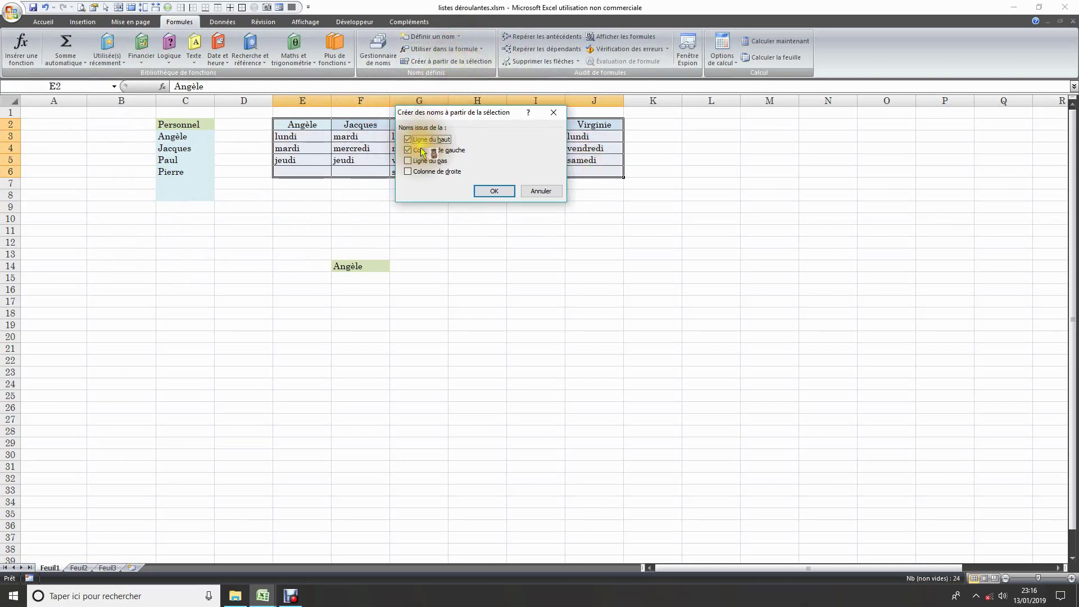
{"action": "left_click", "coordinate": [422, 151]}
{"action": "left_click", "coordinate": [484, 191]}
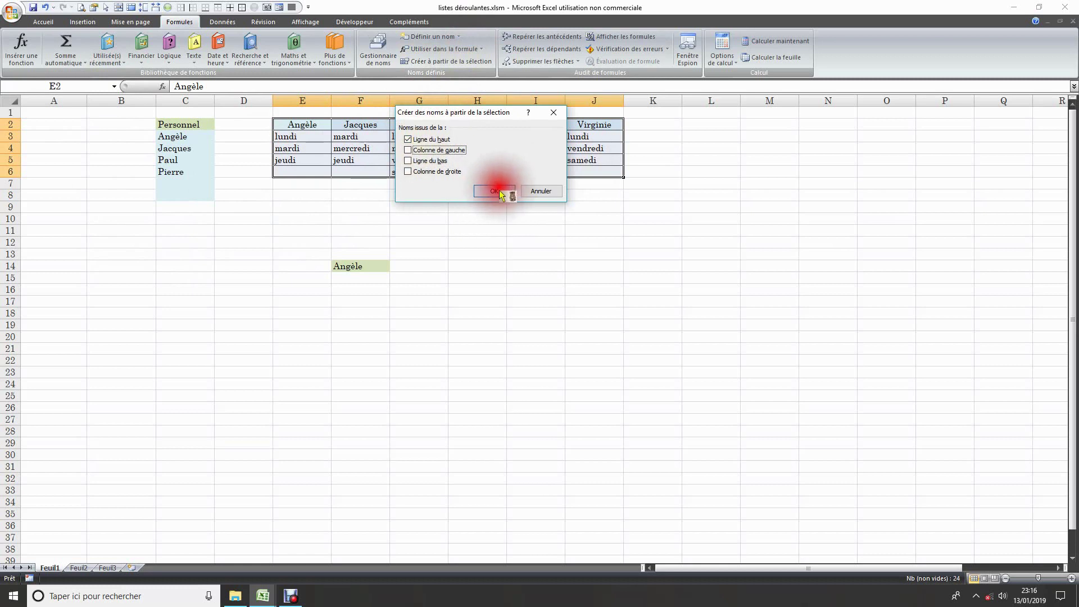
{"action": "left_click", "coordinate": [75, 136]}
{"action": "left_click", "coordinate": [115, 87]}
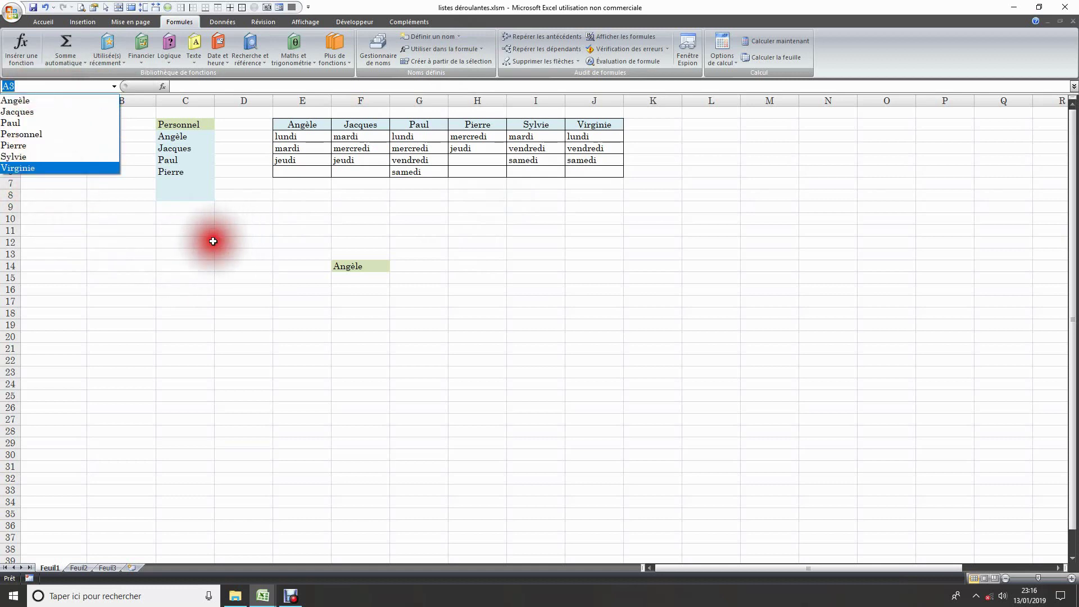
{"action": "left_click", "coordinate": [202, 225]}
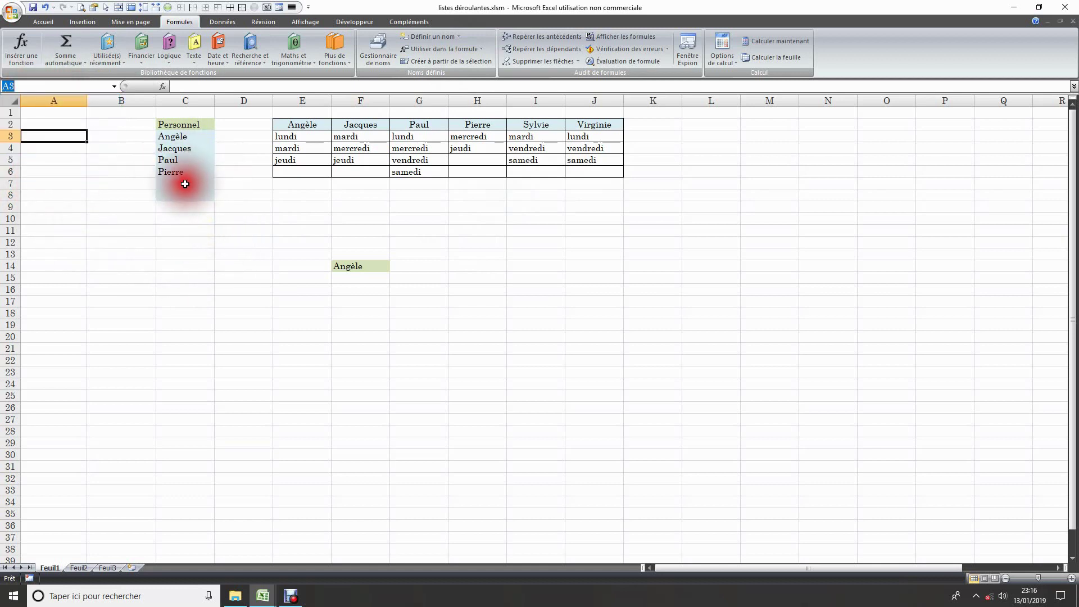
- Enter yyyy in C7 as an extra entry of the Personnel list
{"action": "left_click", "coordinate": [176, 181]}
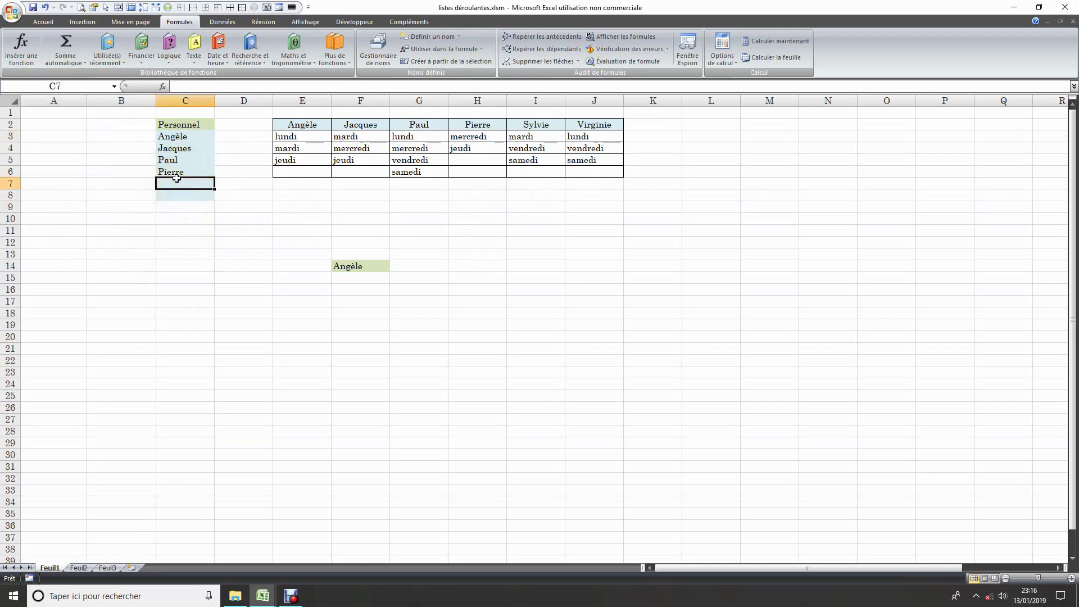
{"action": "type", "text": "yyyy"}
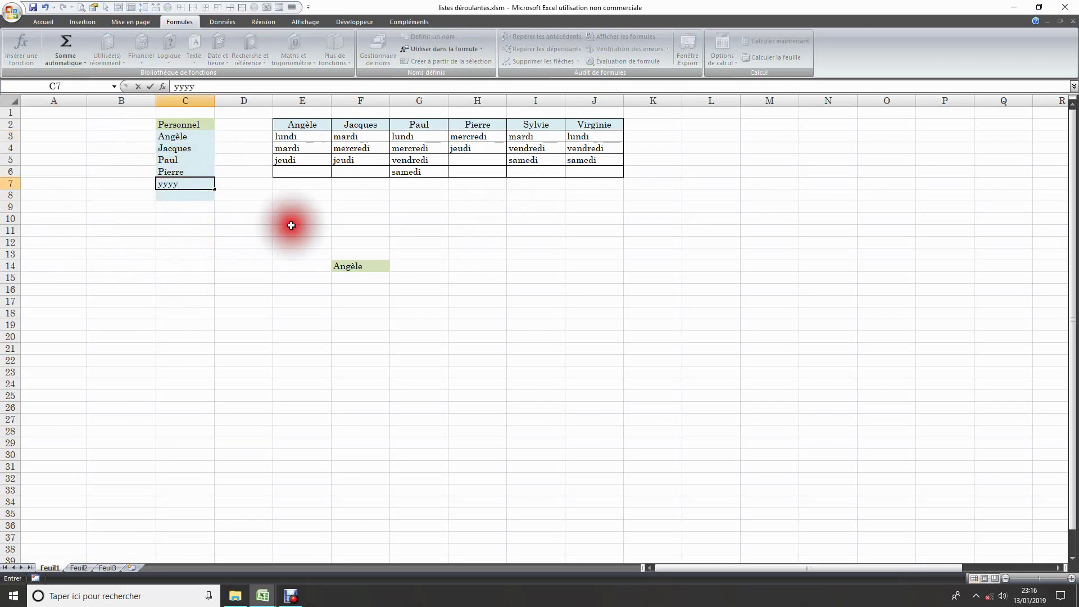
{"action": "left_click", "coordinate": [315, 230]}
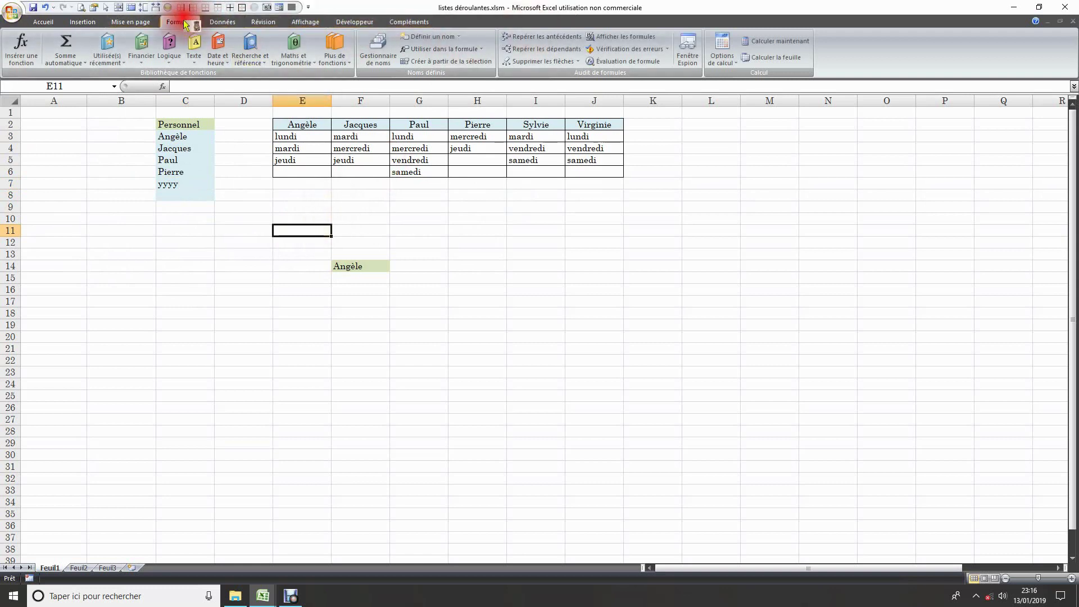
- Open the name manager, check which cells Personnel covers and edit its reference to =Feuil1!$C$3:$C$7
{"action": "left_click", "coordinate": [378, 54]}
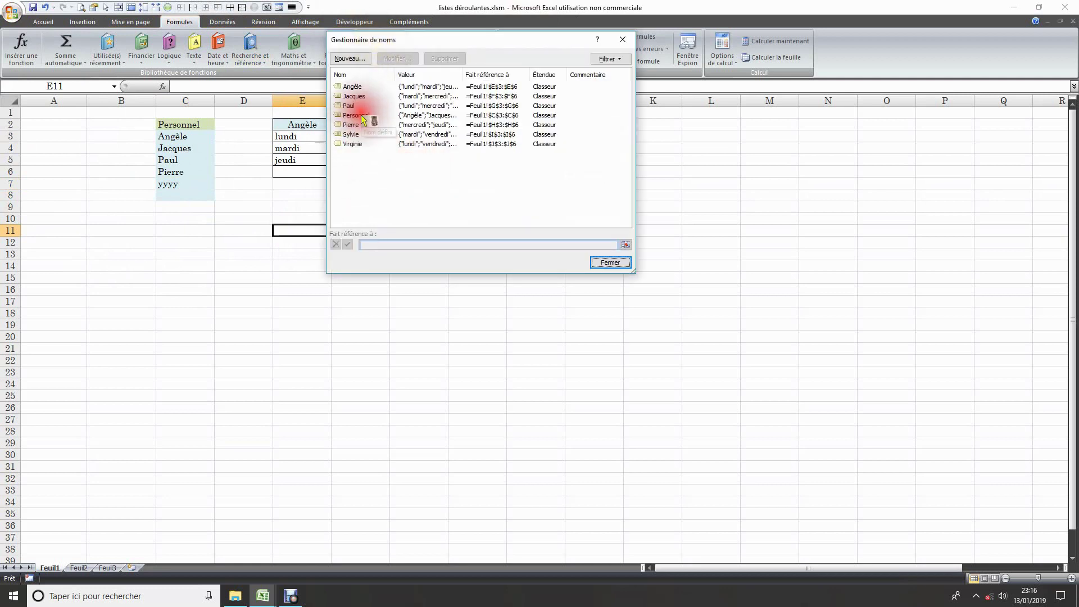
{"action": "left_click", "coordinate": [361, 117]}
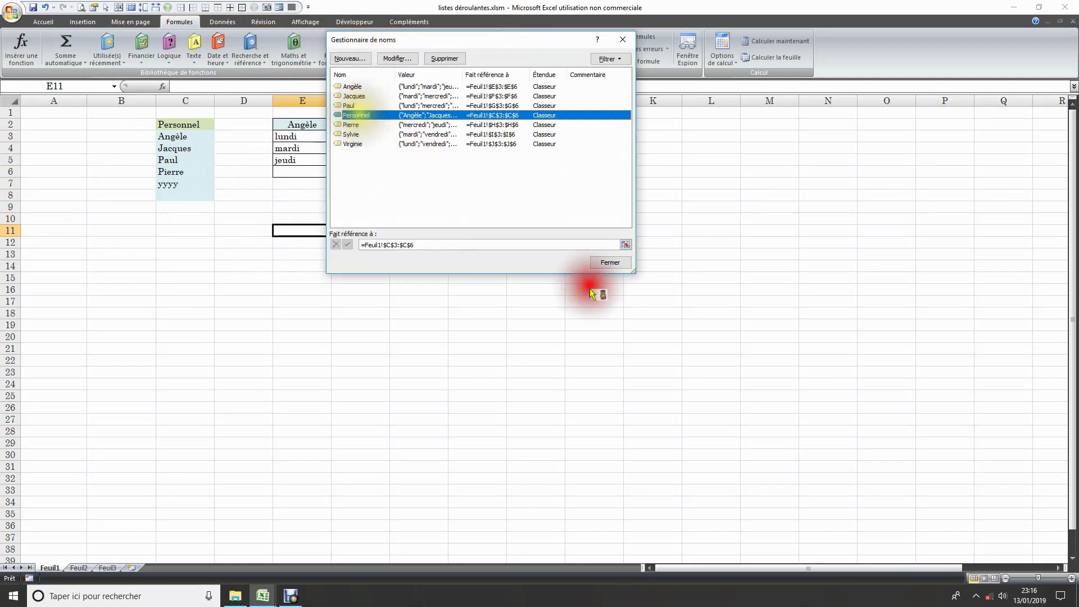
{"action": "left_click", "coordinate": [626, 247]}
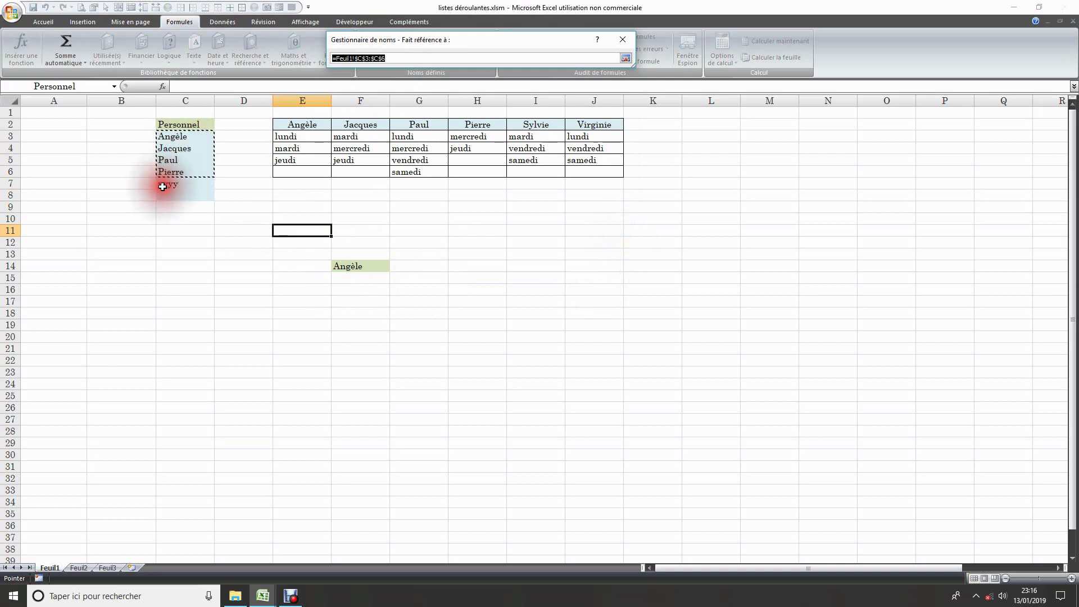
{"action": "left_click", "coordinate": [626, 58]}
{"action": "left_click", "coordinate": [429, 246]}
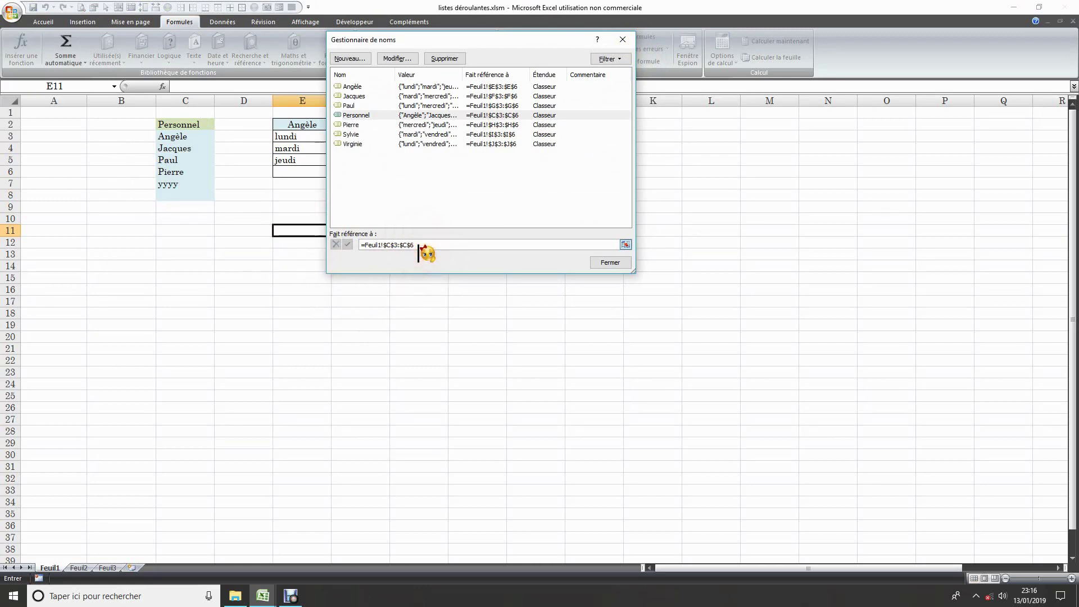
{"action": "left_click", "coordinate": [344, 212]}
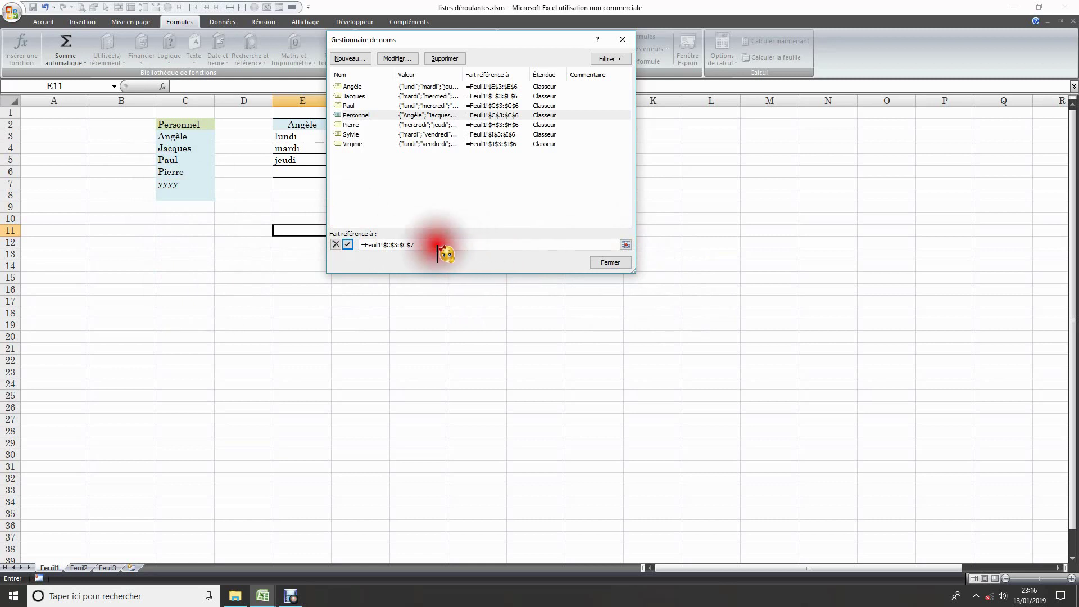
- Replace the Personnel reference with =decaler(Feuil1!$C$3;0;0;NBVAL(C:C)-1) and close the name manager, saving the change
{"action": "left_click_drag", "start_coordinate": [438, 248], "coordinate": [351, 248]}
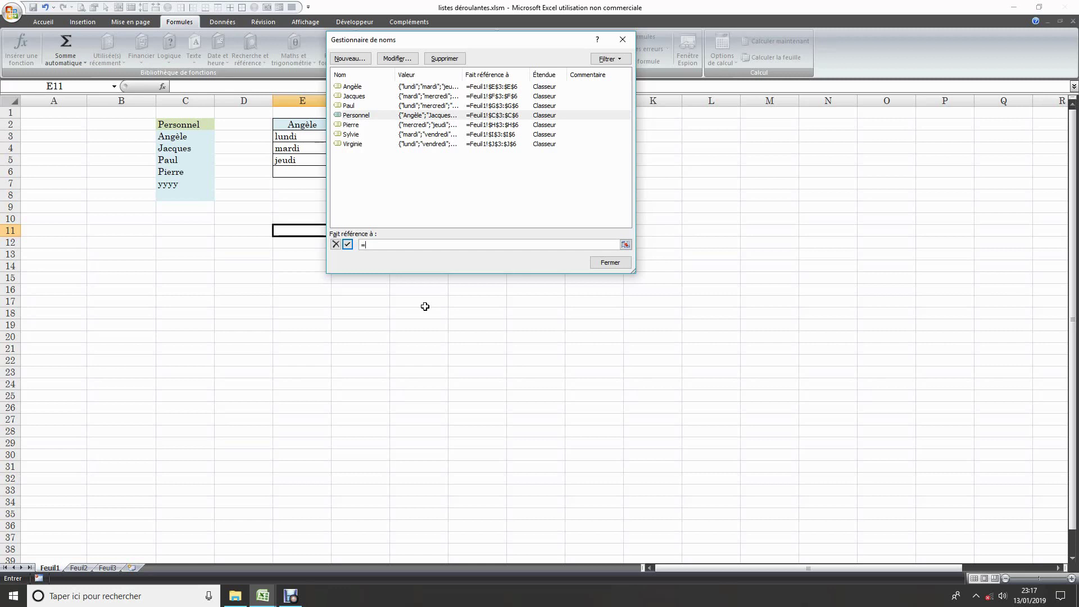
{"action": "type", "text": "decaler("}
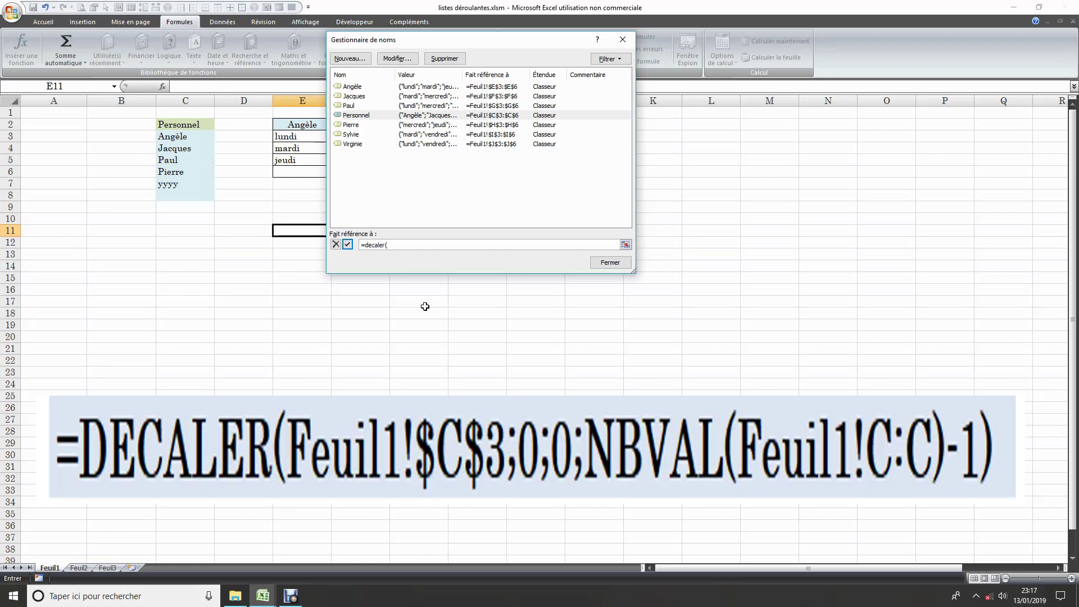
{"action": "left_click", "coordinate": [625, 244]}
{"action": "left_click", "coordinate": [179, 135]}
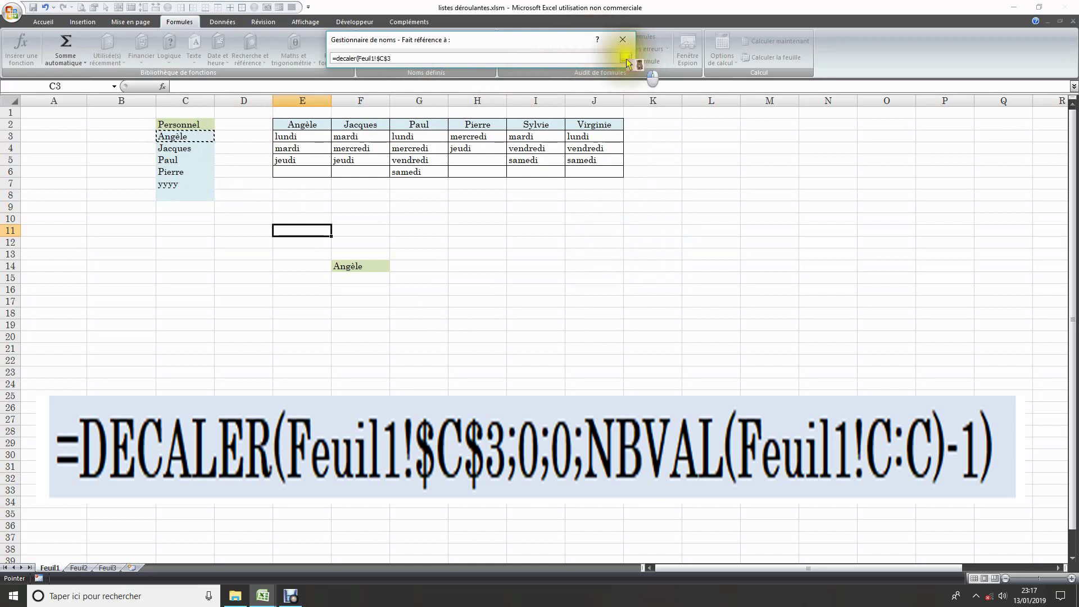
{"action": "left_click", "coordinate": [626, 58]}
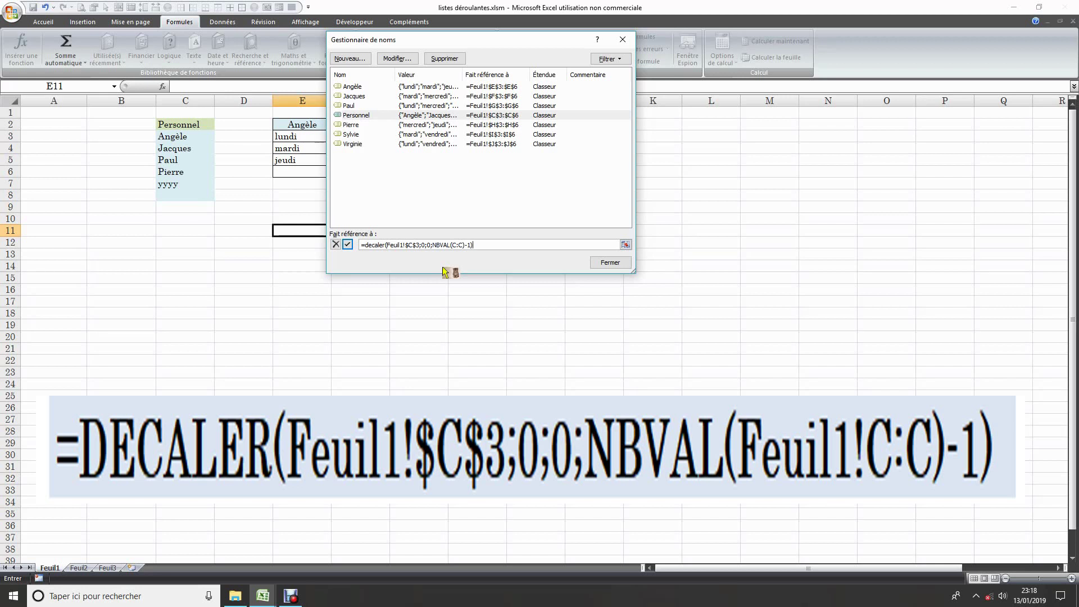
{"action": "left_click", "coordinate": [600, 264]}
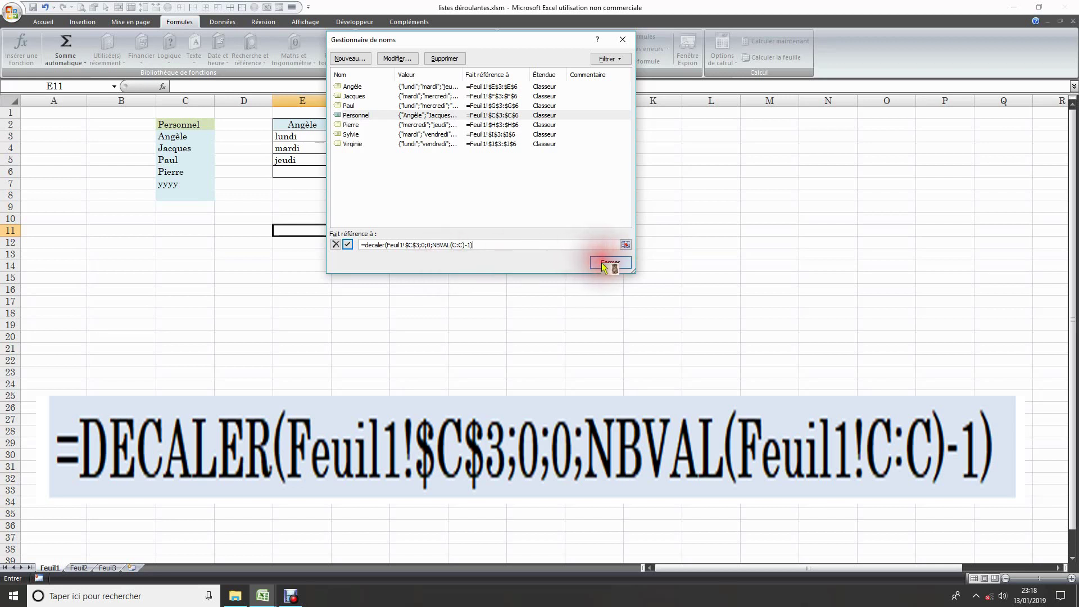
{"action": "left_click", "coordinate": [520, 330]}
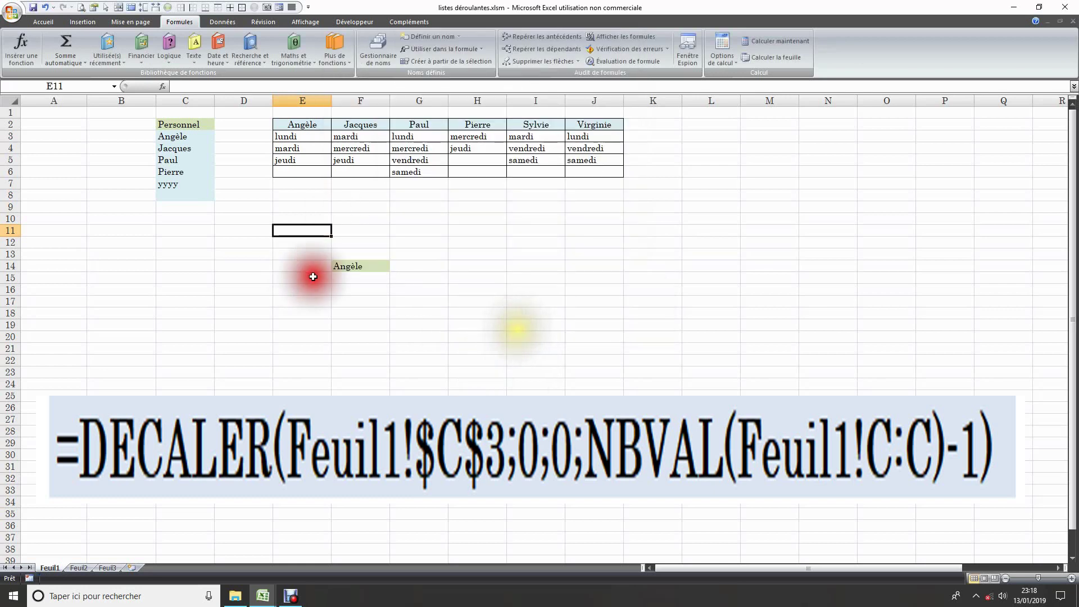
- Reopen the name manager and check which cells the Personnel formula covers on the sheet
{"action": "left_click", "coordinate": [363, 41]}
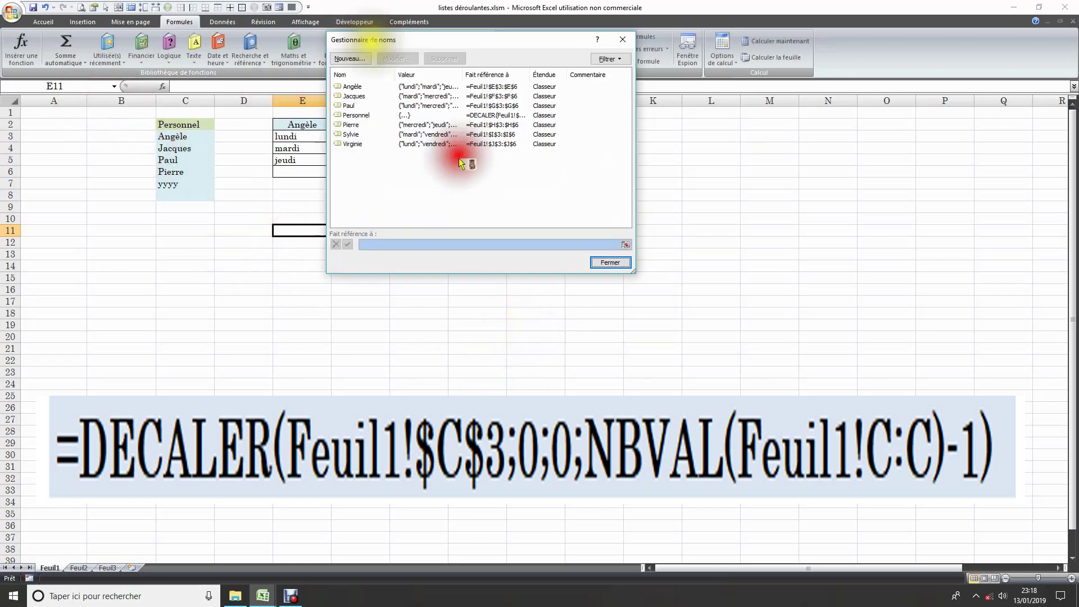
{"action": "left_click", "coordinate": [356, 115]}
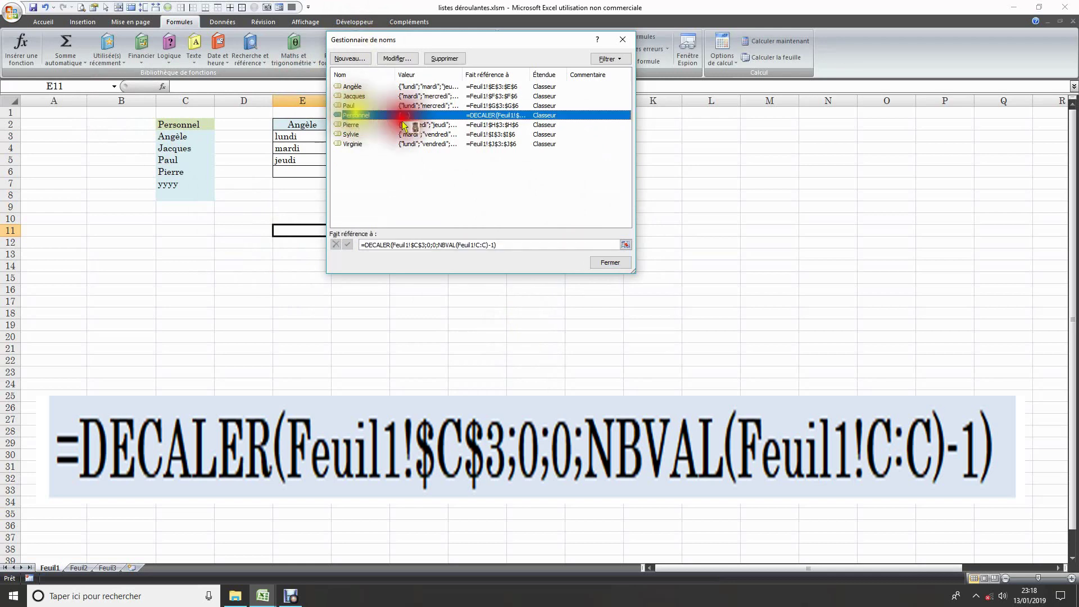
{"action": "left_click", "coordinate": [625, 245]}
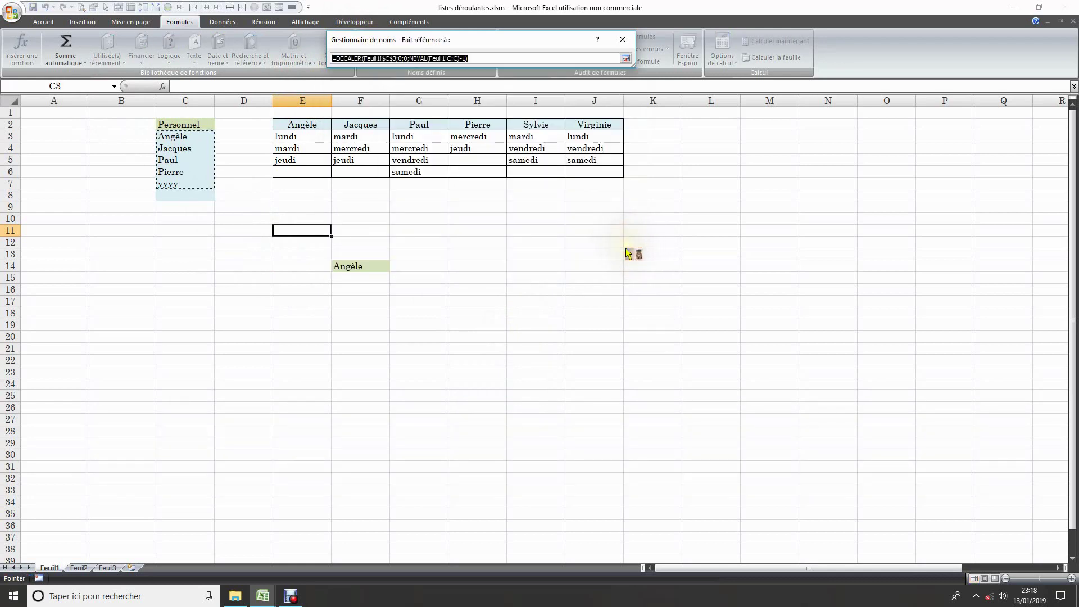
{"action": "left_click", "coordinate": [626, 58]}
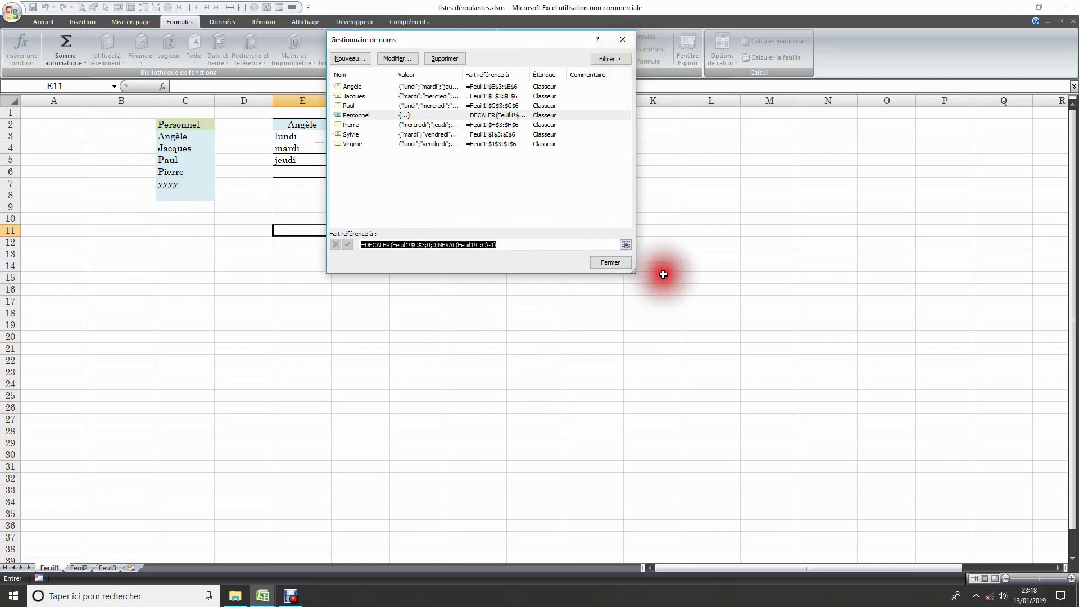
{"action": "left_click", "coordinate": [613, 263]}
- Enter zzzz in C8 as another entry of the Personnel list
{"action": "left_click", "coordinate": [200, 200]}
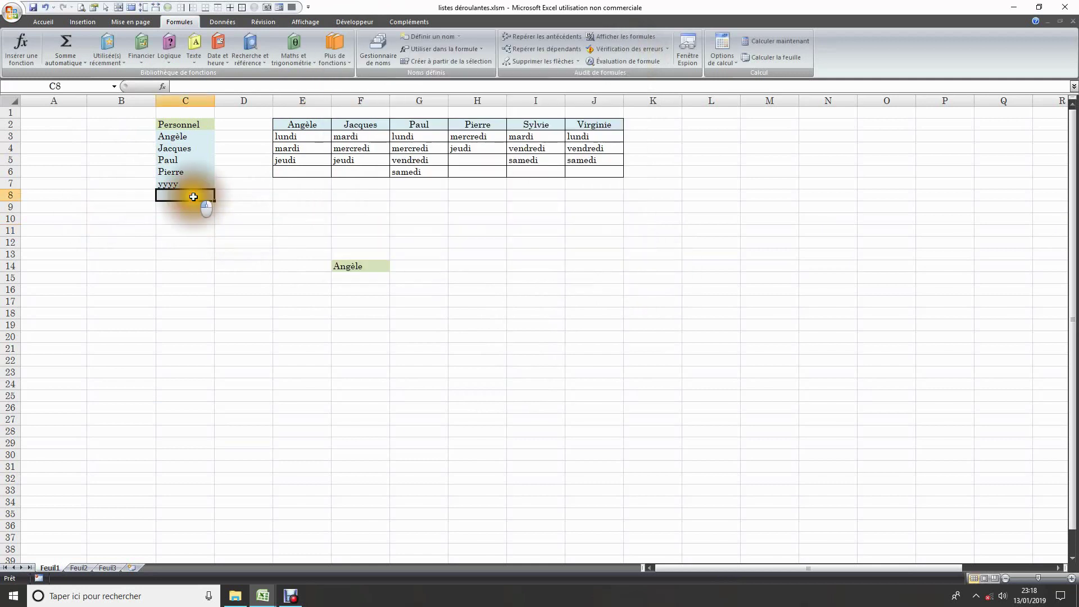
{"action": "type", "text": "zzzz"}
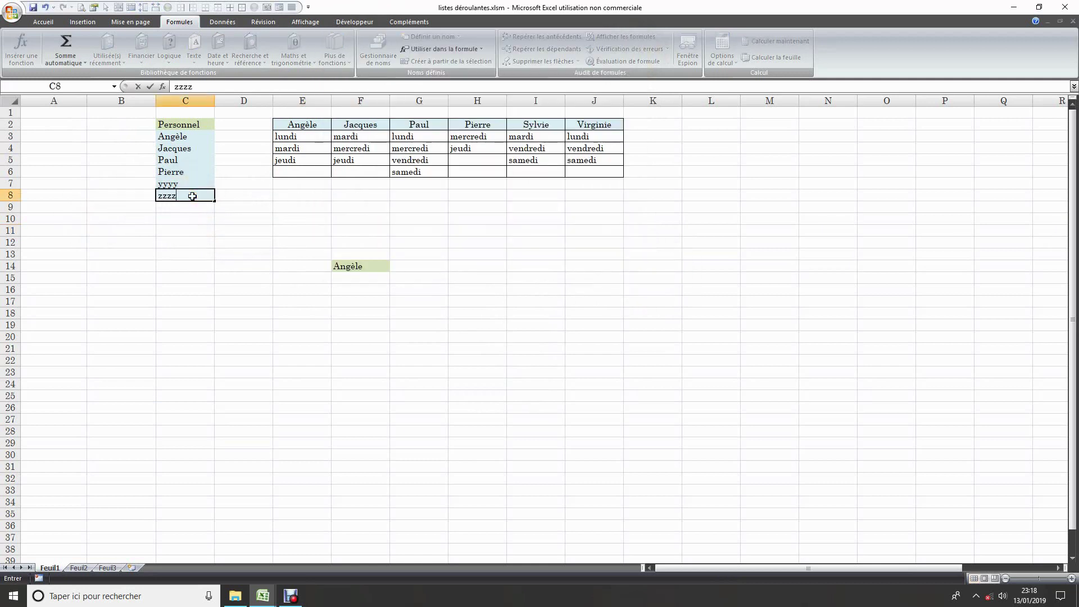
{"action": "left_click", "coordinate": [301, 231]}
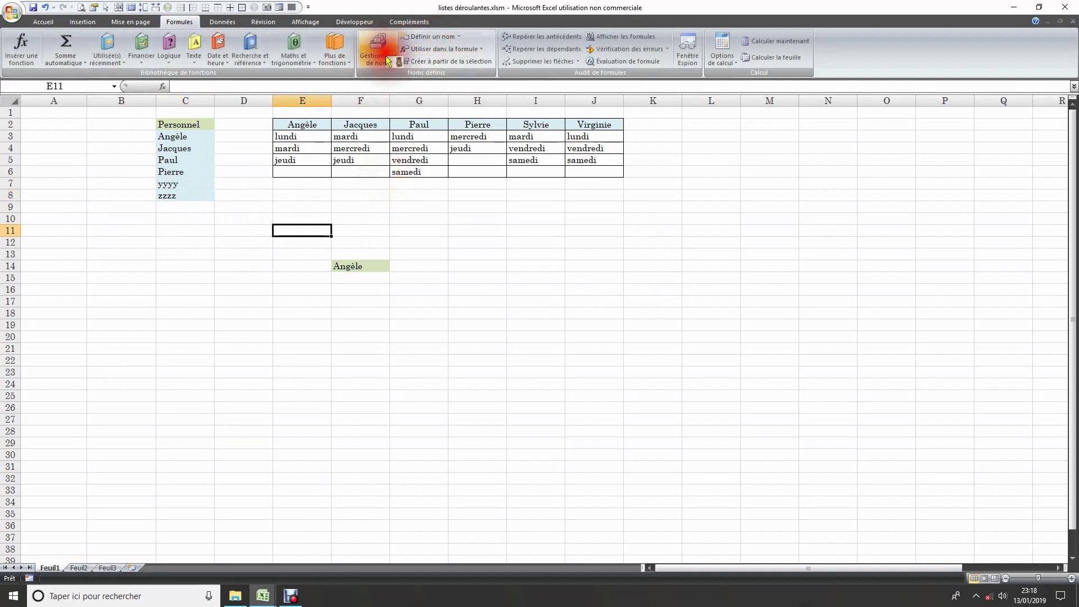
- Reopen the name manager, check which cells the Personnel formula covers on the sheet, and close it without changes
{"action": "left_click", "coordinate": [386, 59]}
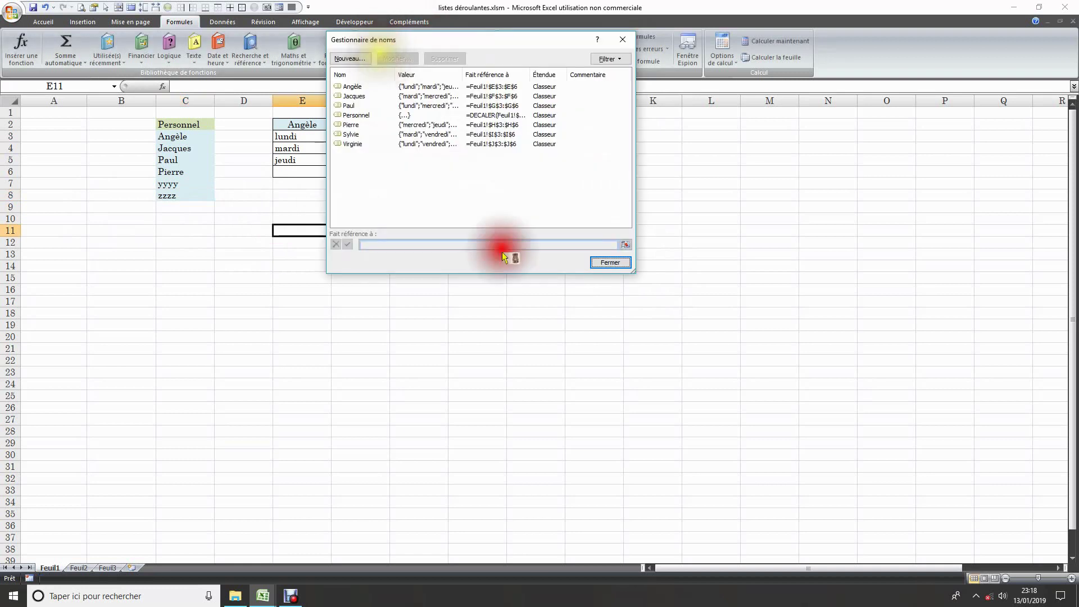
{"action": "left_click", "coordinate": [356, 116]}
{"action": "left_click", "coordinate": [626, 244]}
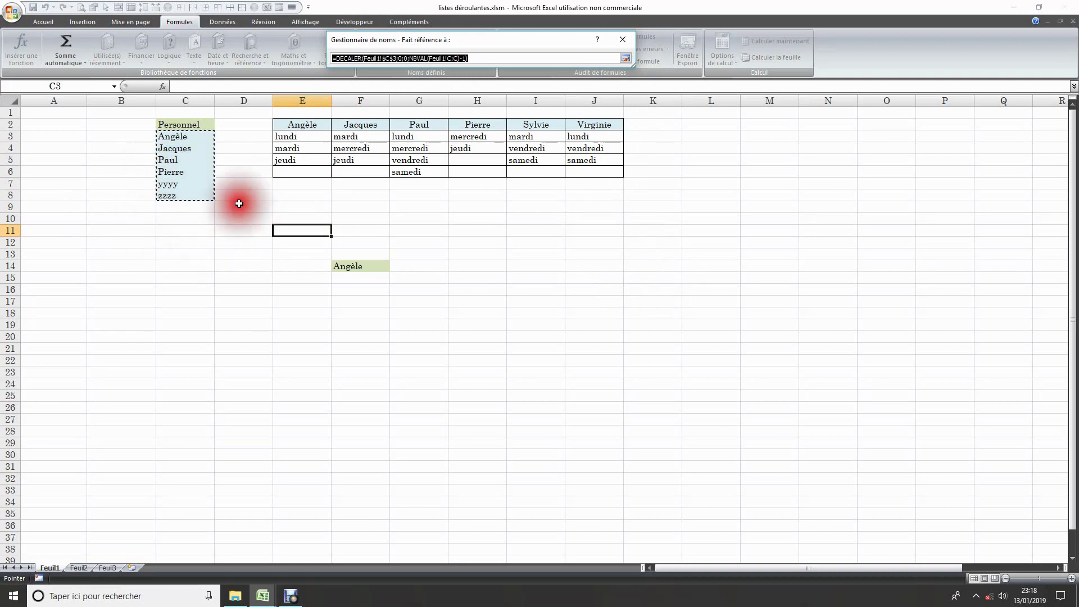
{"action": "left_click", "coordinate": [625, 58]}
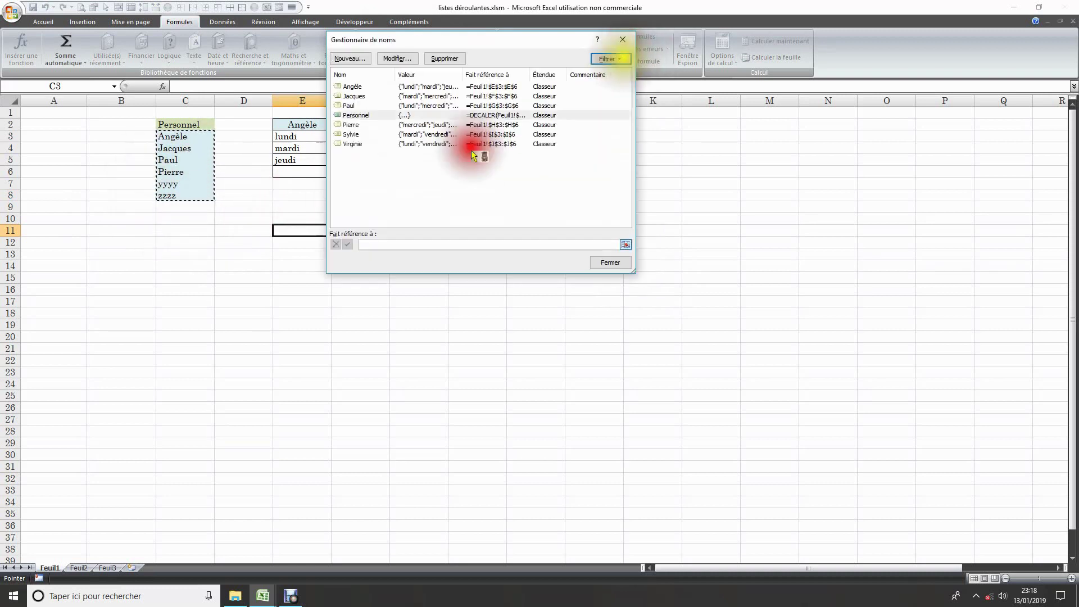
{"action": "left_click", "coordinate": [625, 245]}
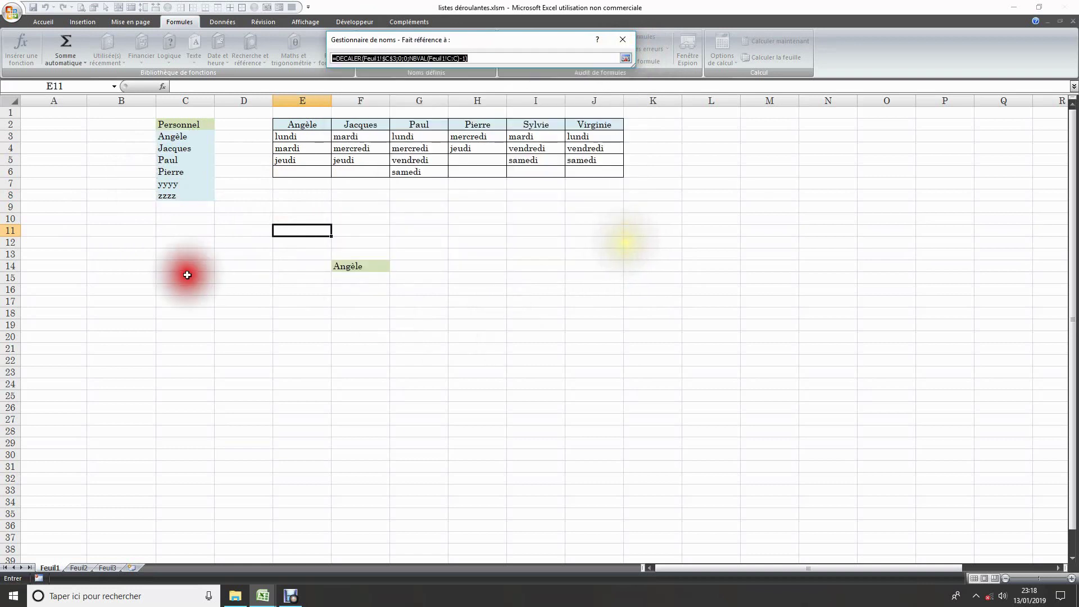
{"action": "left_click_drag", "start_coordinate": [186, 274], "coordinate": [165, 263]}
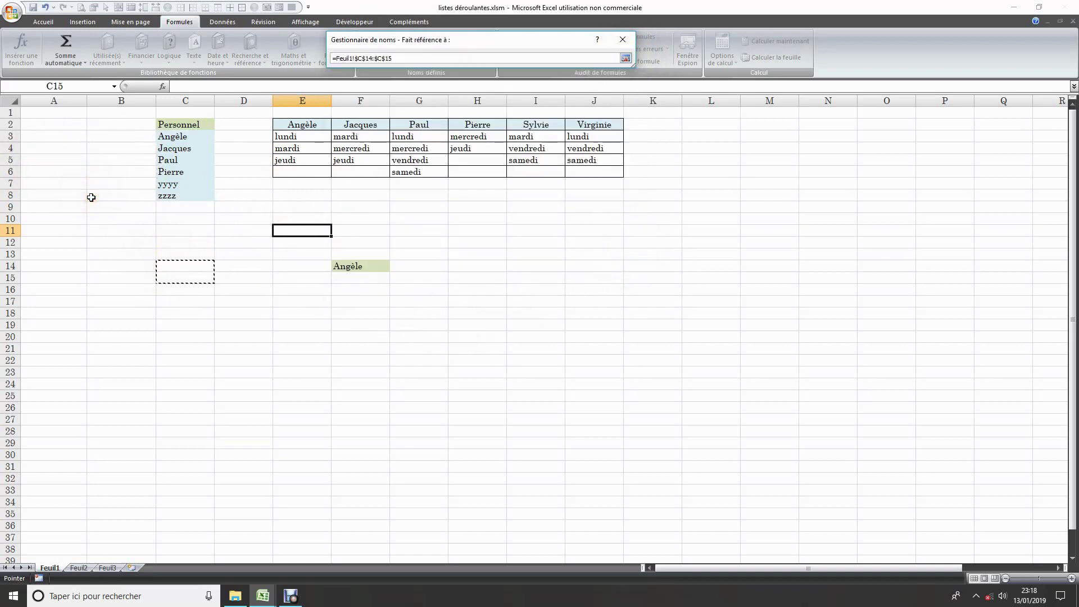
{"action": "key", "text": "Escape"}
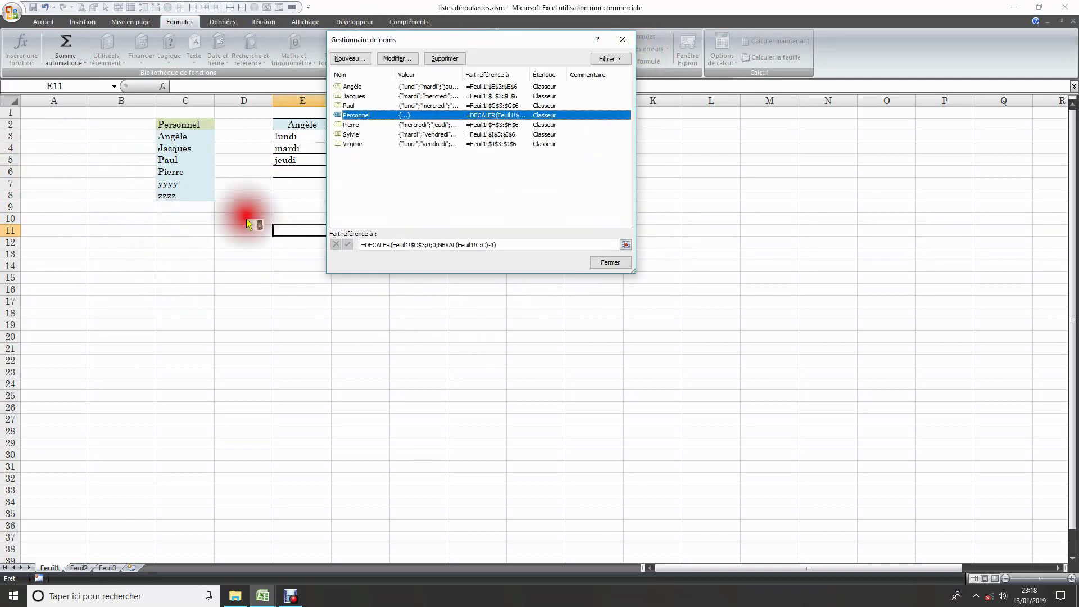
{"action": "left_click", "coordinate": [615, 267]}
- Check the drop-down list attached to cell C12
{"action": "left_click", "coordinate": [207, 242]}
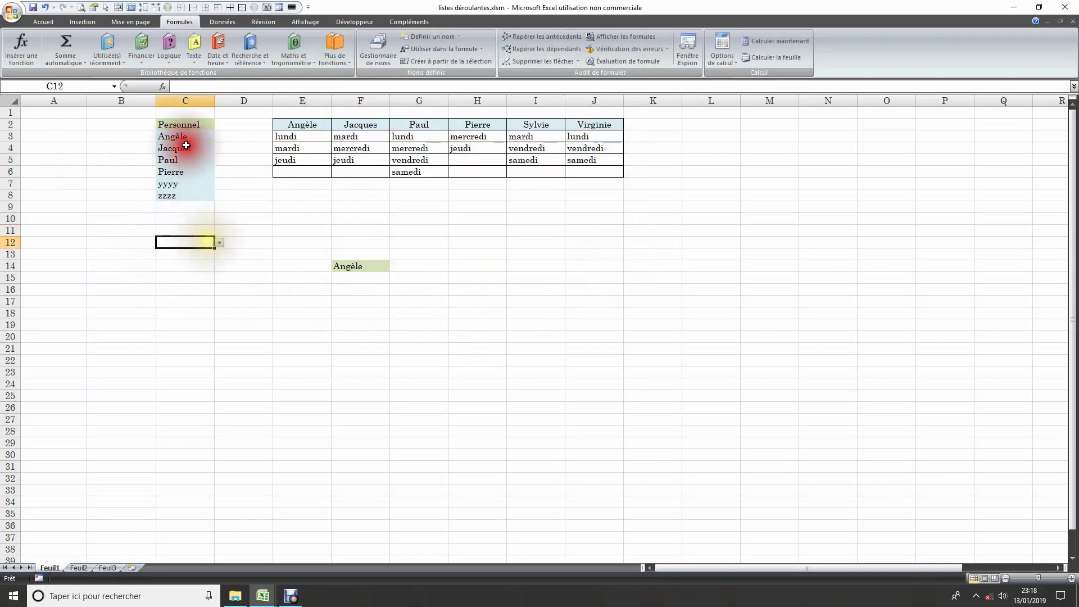
{"action": "left_click", "coordinate": [219, 242]}
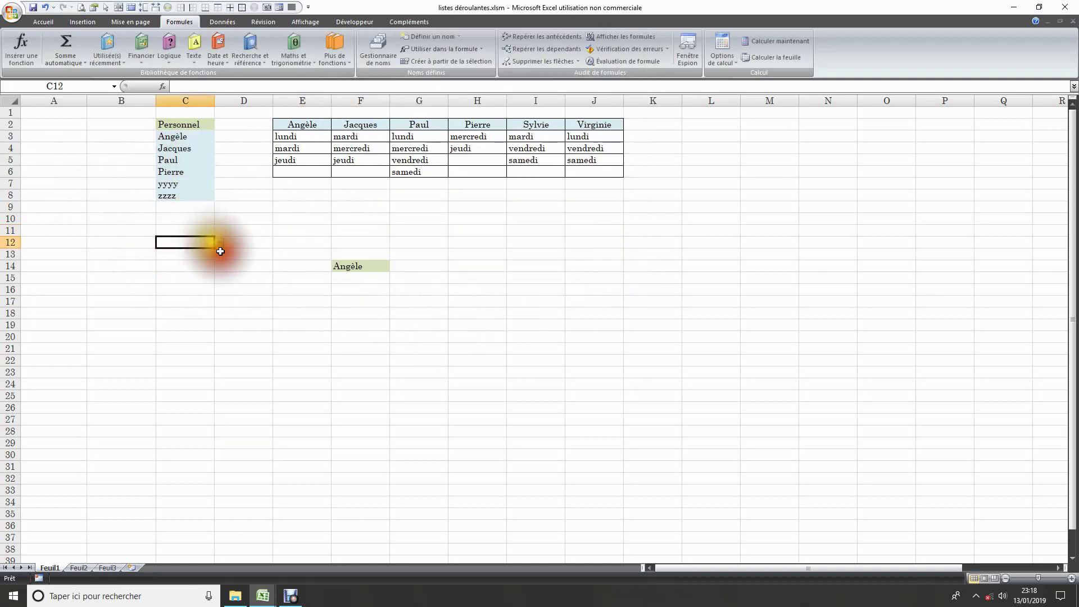
{"action": "left_click", "coordinate": [164, 240]}
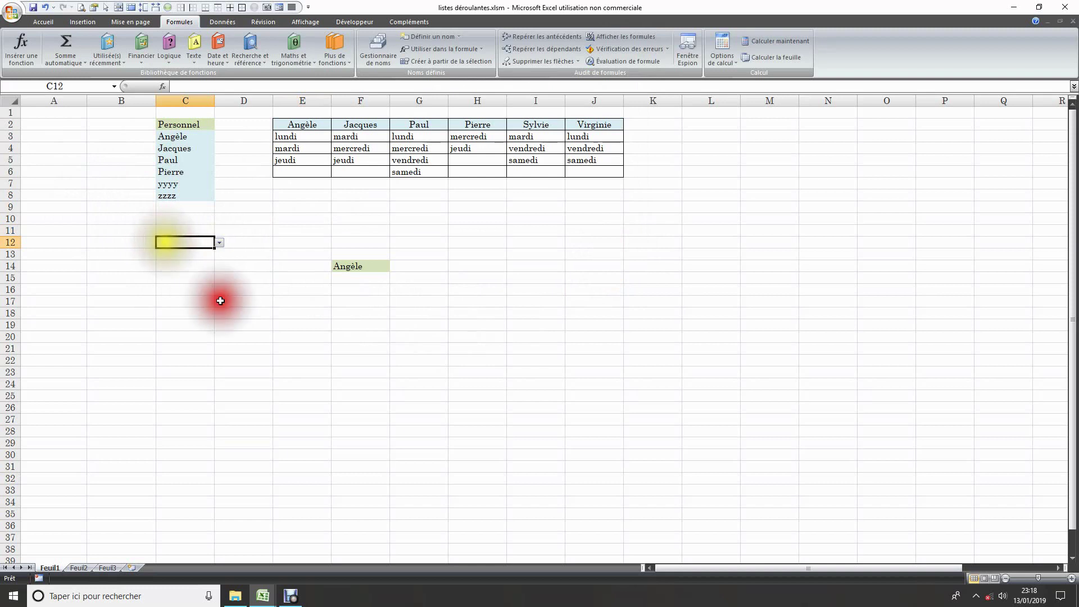
{"action": "left_click", "coordinate": [222, 302]}
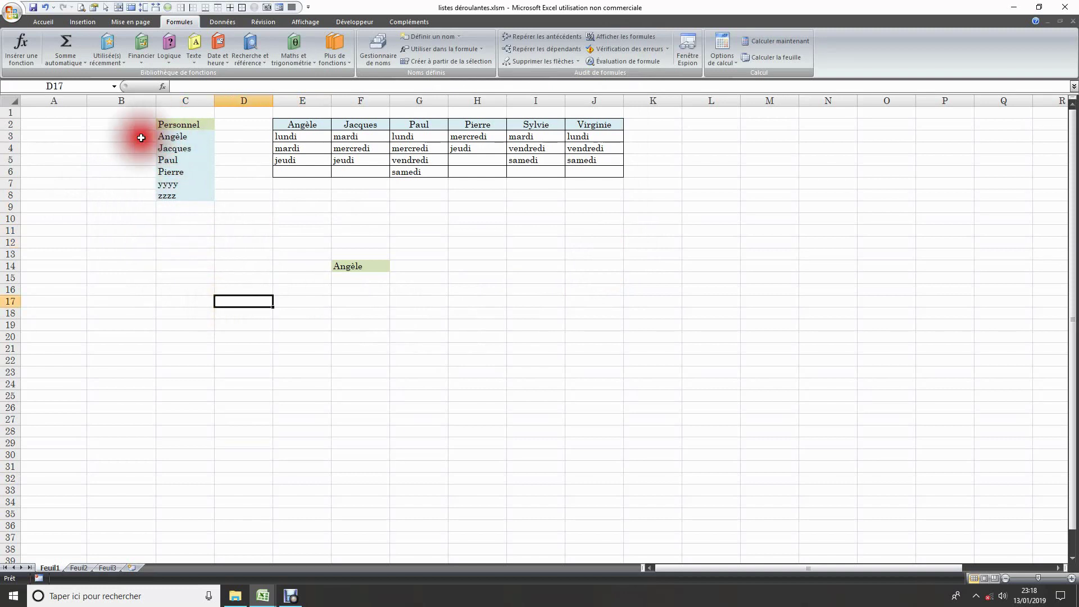
- Enter =NBVAL(C1:C16) in B5 to count the non-empty cells in that part of column C
{"action": "left_click", "coordinate": [95, 160]}
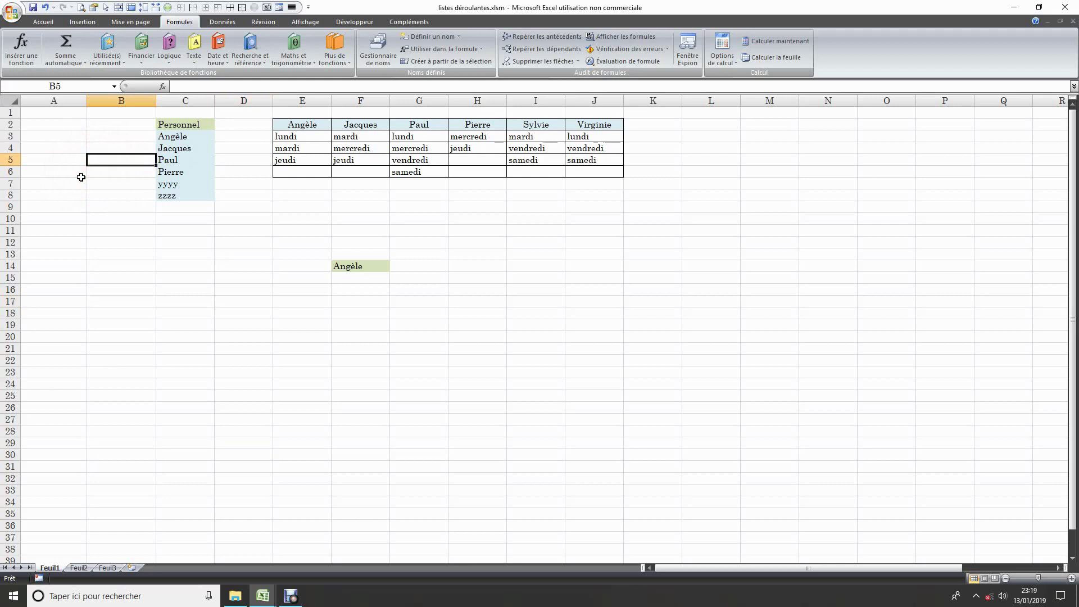
{"action": "type", "text": "="}
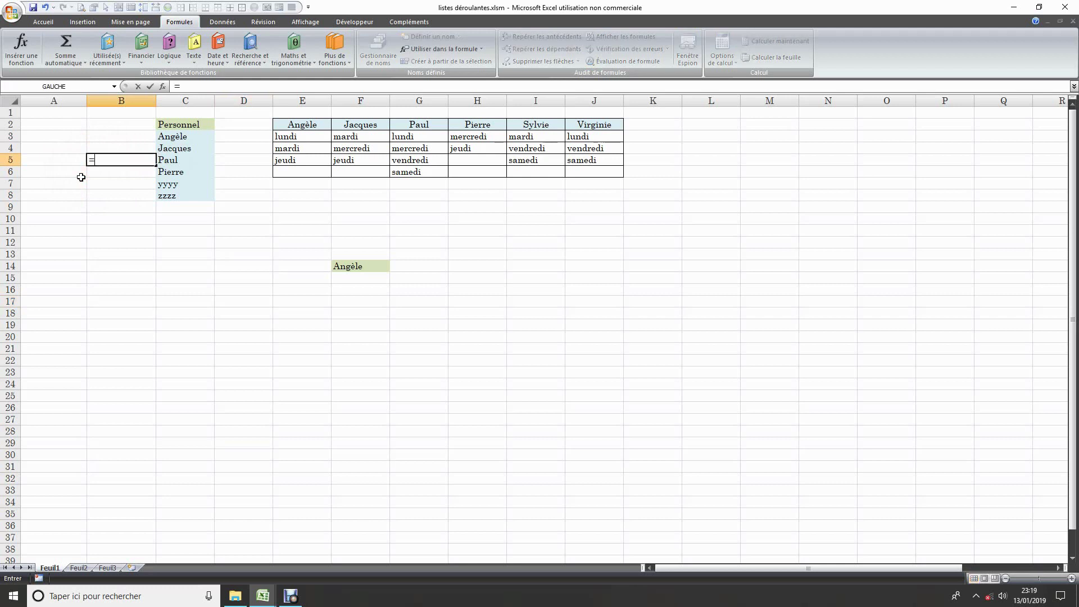
{"action": "type", "text": "N"}
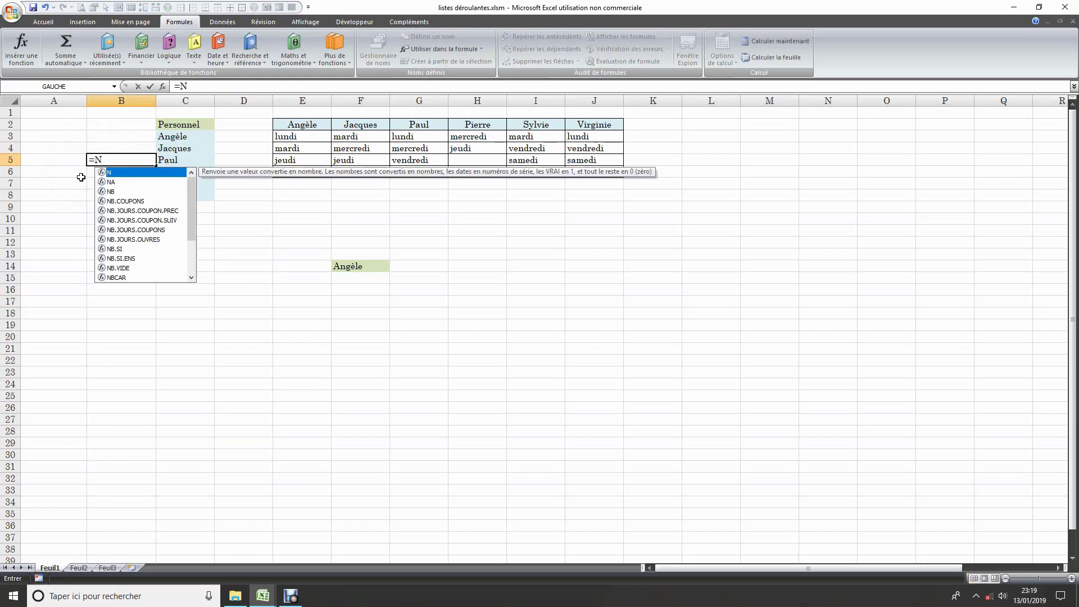
{"action": "type", "text": "BVAL"}
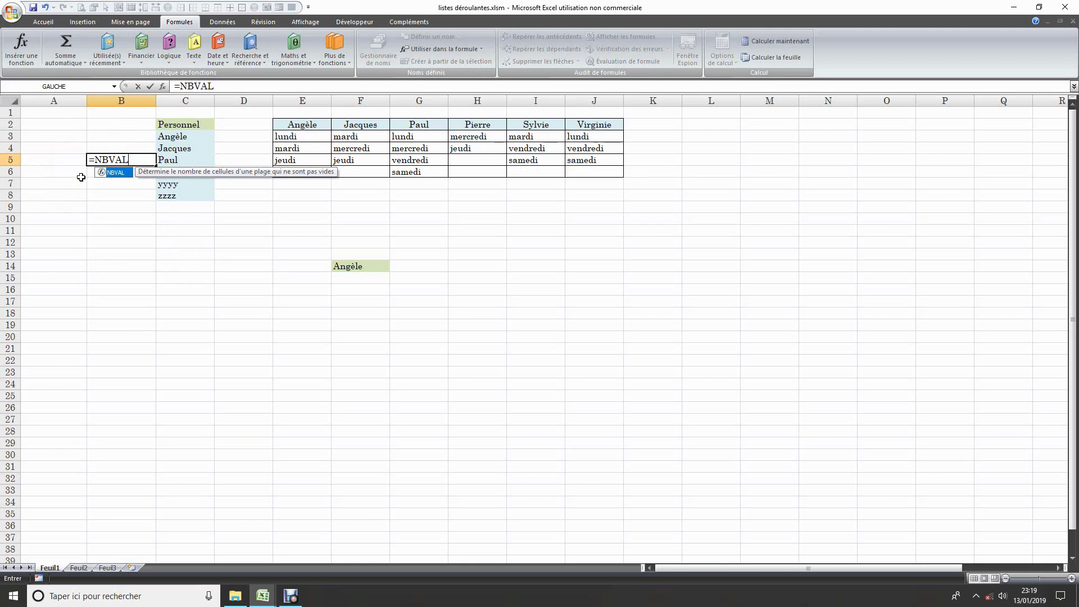
{"action": "type", "text": "("}
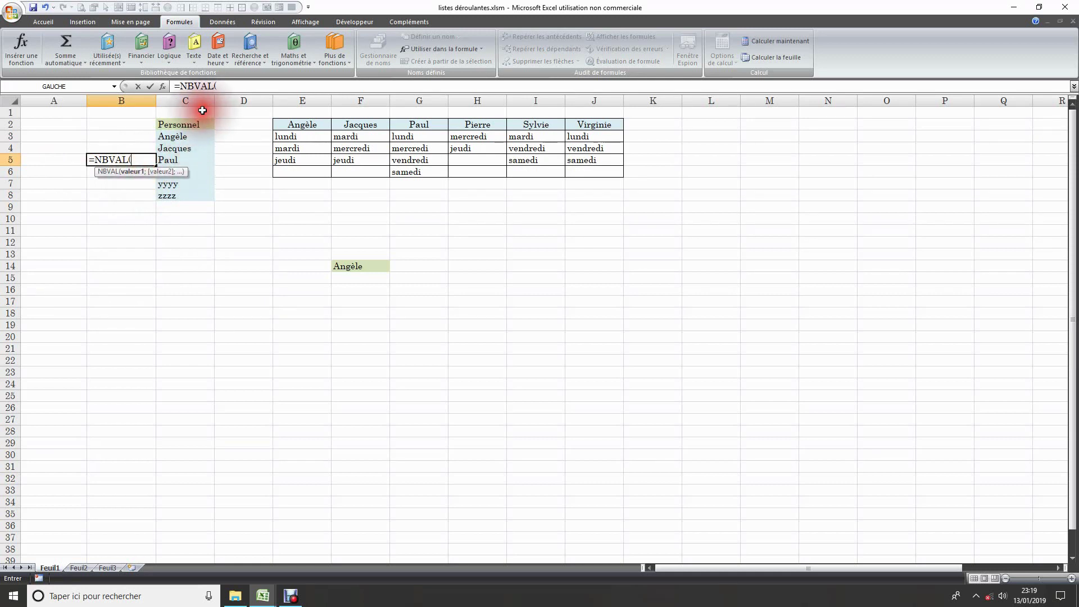
{"action": "left_click_drag", "start_coordinate": [201, 110], "coordinate": [190, 293]}
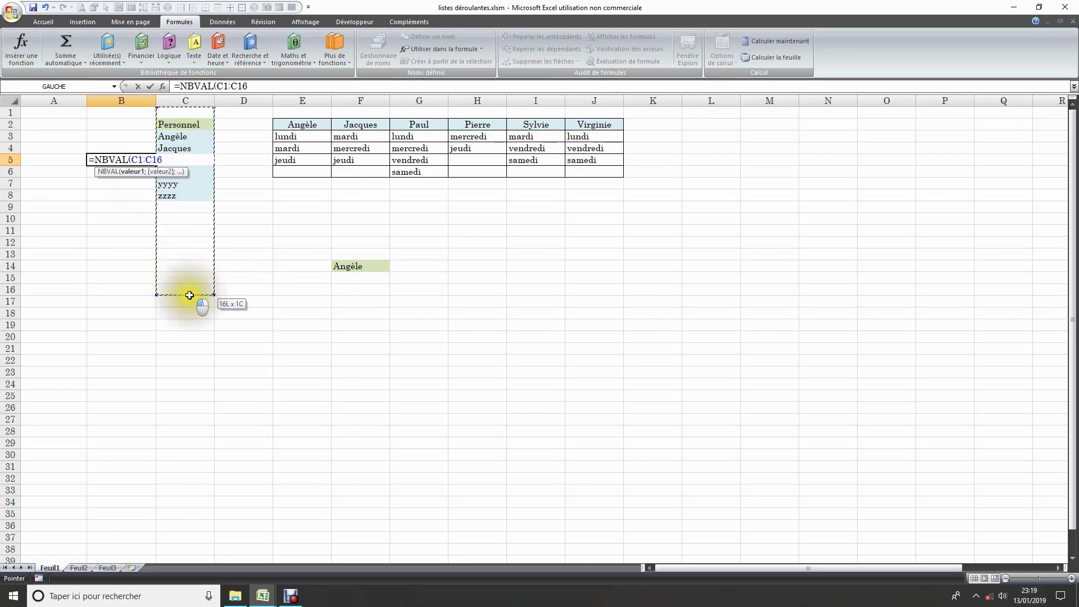
{"action": "left_click_drag", "start_coordinate": [190, 295], "coordinate": [190, 295]}
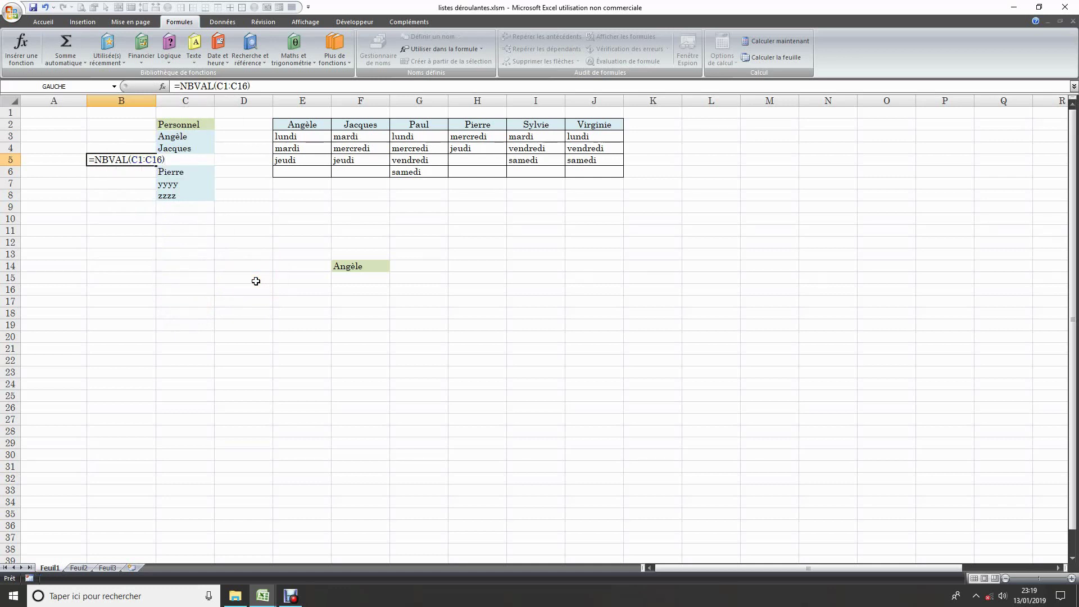
{"action": "key", "text": "Return"}
- Compare the count in B5 with the filled cells from the Personnel header in C2 down to C8
{"action": "left_click", "coordinate": [142, 162]}
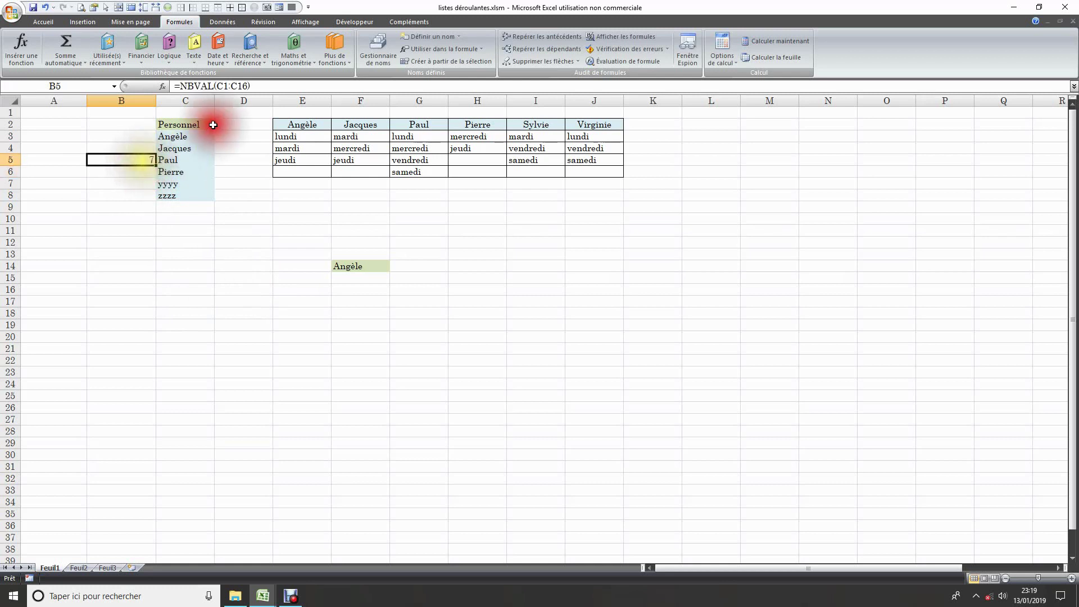
{"action": "left_click", "coordinate": [189, 124]}
{"action": "left_click", "coordinate": [181, 137]}
{"action": "left_click", "coordinate": [182, 149]}
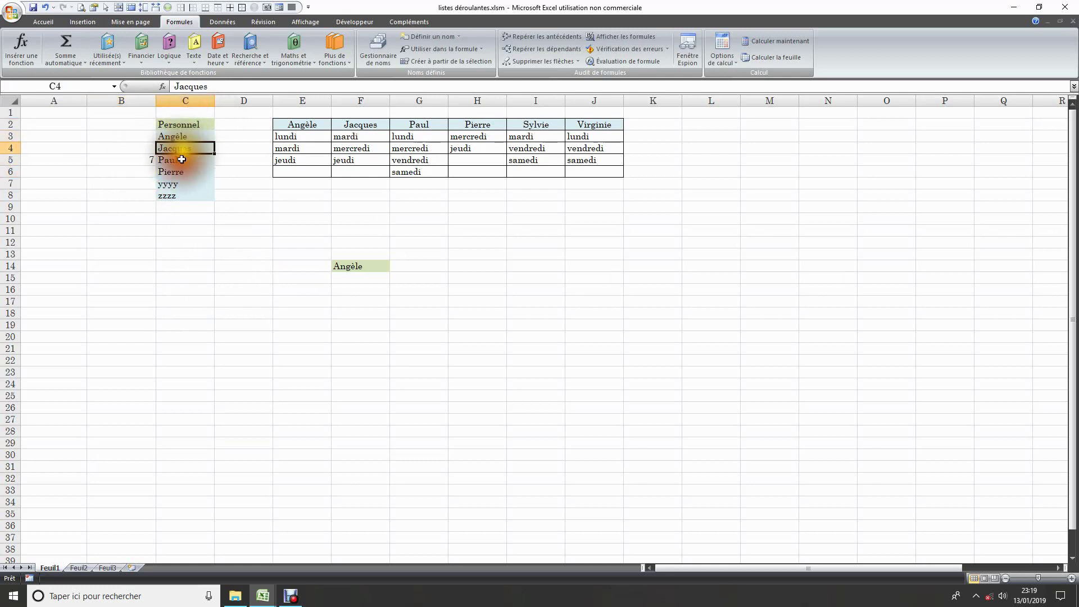
{"action": "left_click", "coordinate": [181, 172]}
{"action": "left_click", "coordinate": [180, 184]}
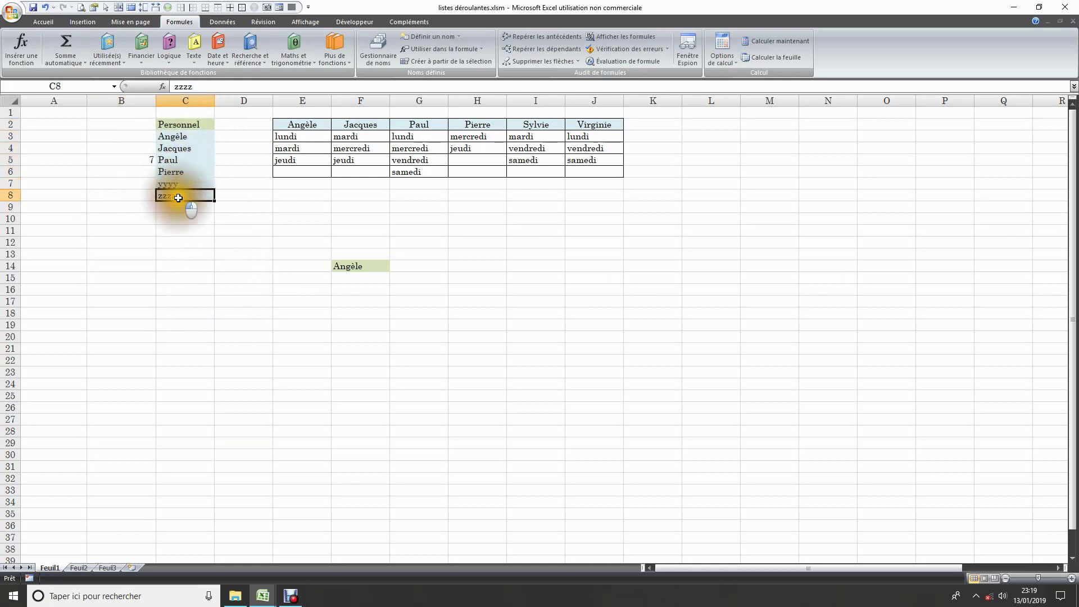
{"action": "left_click", "coordinate": [180, 196]}
{"action": "right_click", "coordinate": [135, 157]}
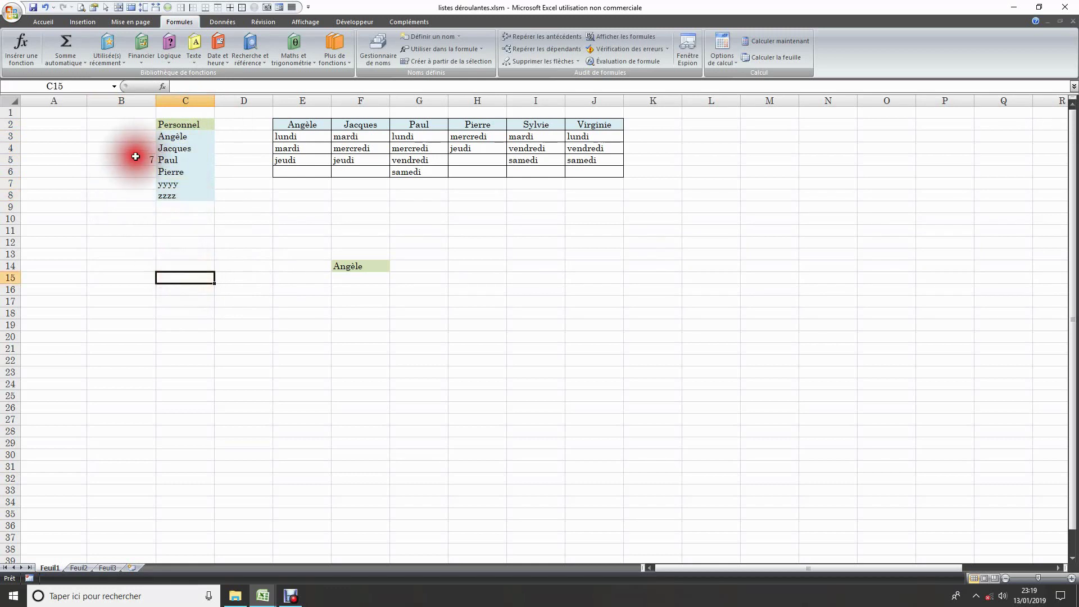
- Review the first Personnel entry in C3, the cell C9 below the list, and the counting formula in B5
{"action": "left_click", "coordinate": [382, 48]}
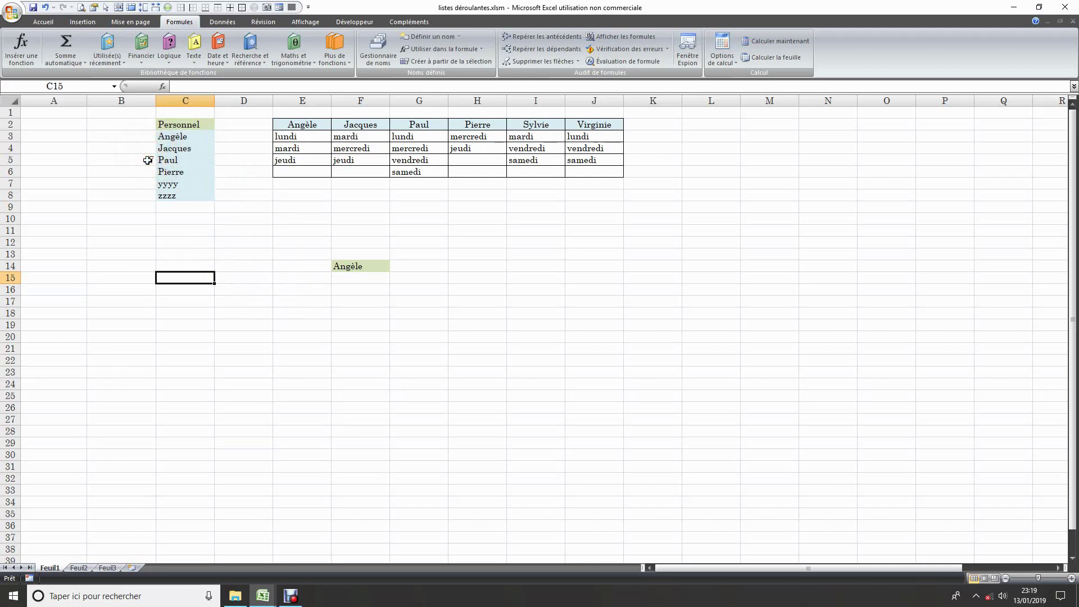
{"action": "left_click", "coordinate": [182, 137]}
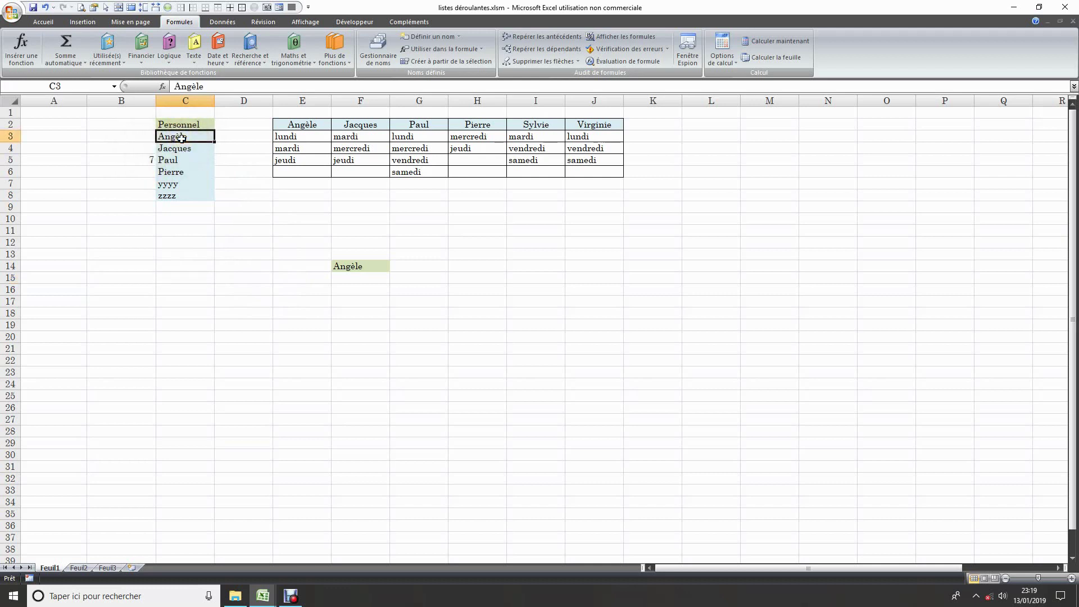
{"action": "right_click", "coordinate": [184, 137]}
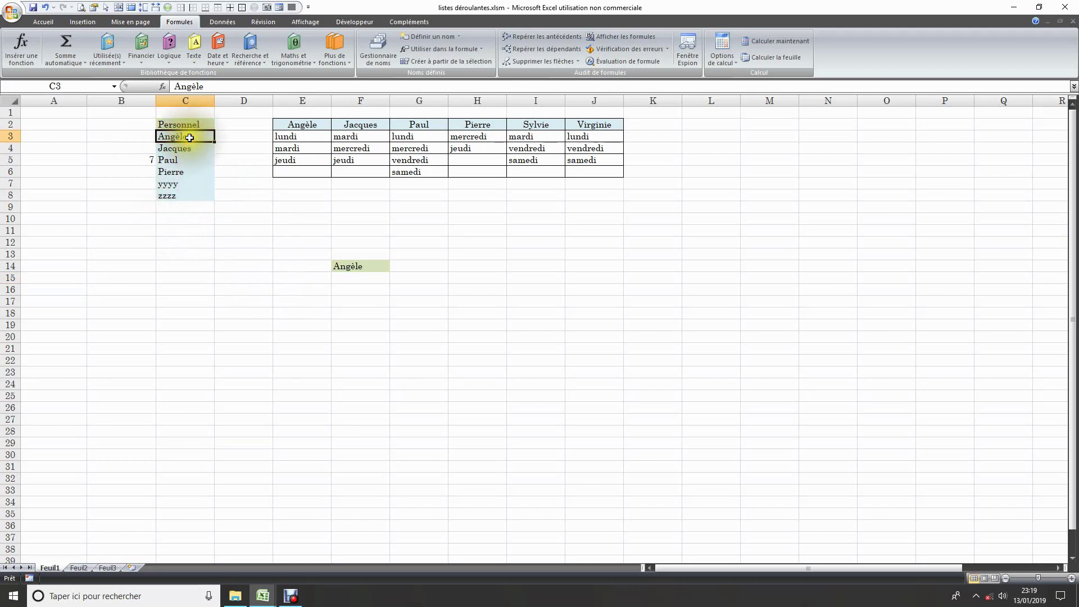
{"action": "left_click", "coordinate": [185, 207]}
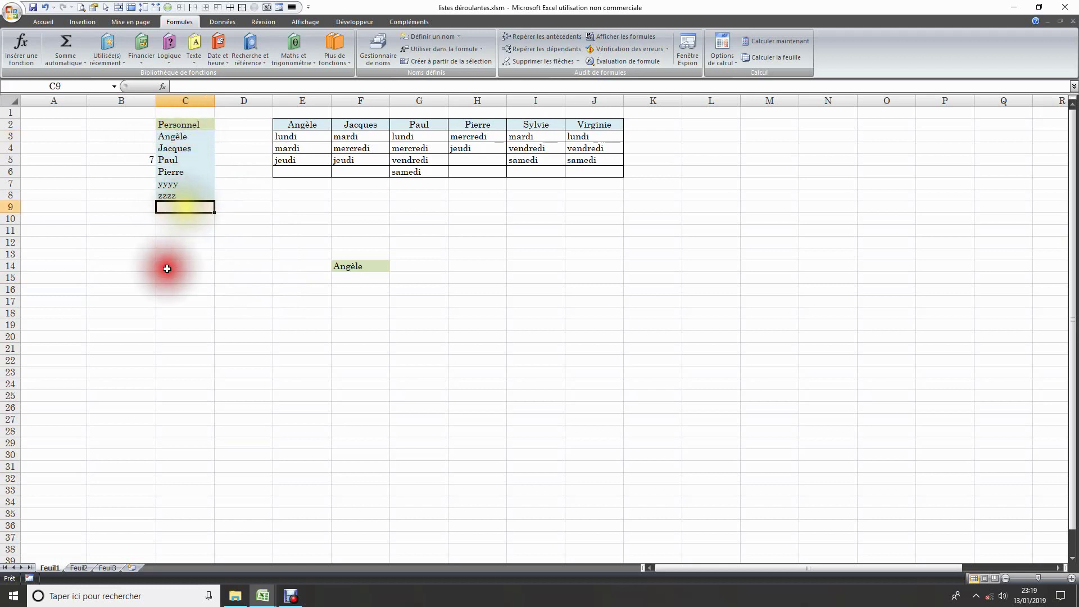
{"action": "left_click", "coordinate": [138, 160]}
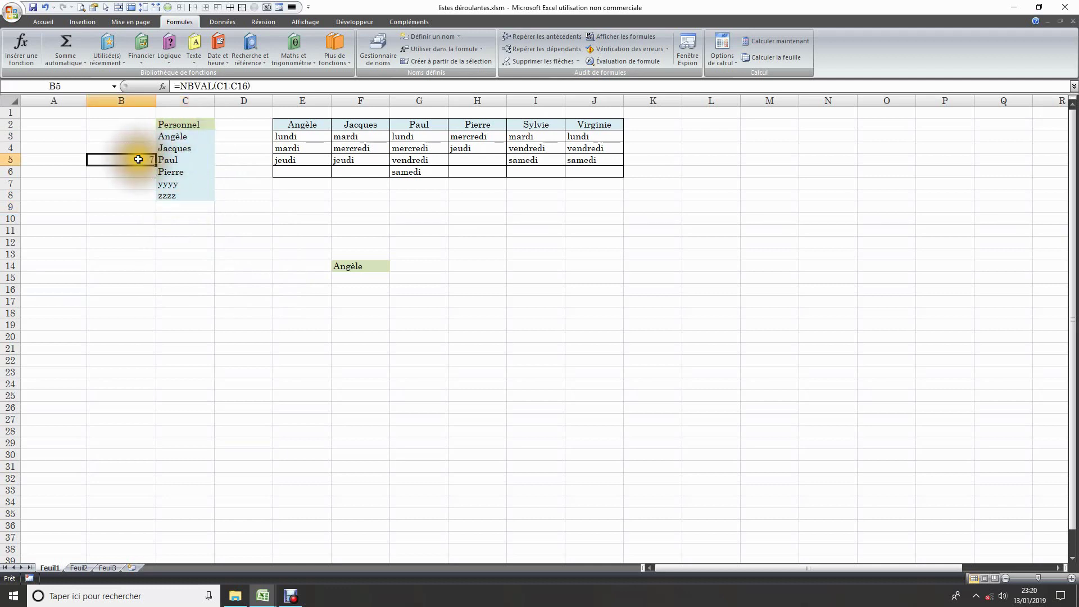
{"action": "left_click", "coordinate": [208, 276]}
{"action": "left_click", "coordinate": [369, 322]}
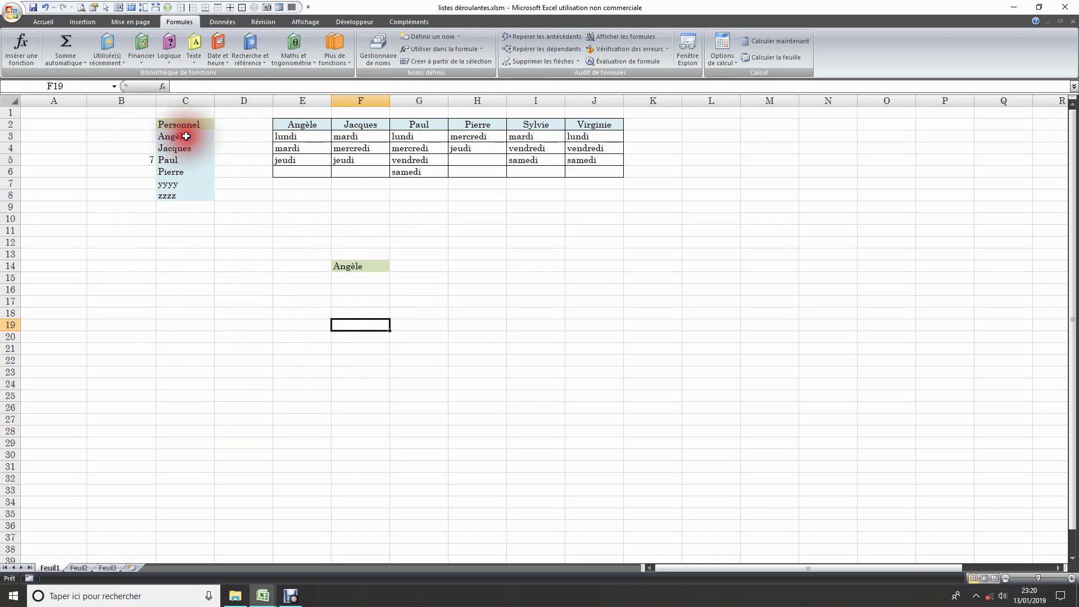
- Copy the Personnel entries in C3:C6 and paste them transposed into the table's header row E2:J2
{"action": "left_click_drag", "start_coordinate": [187, 136], "coordinate": [186, 172]}
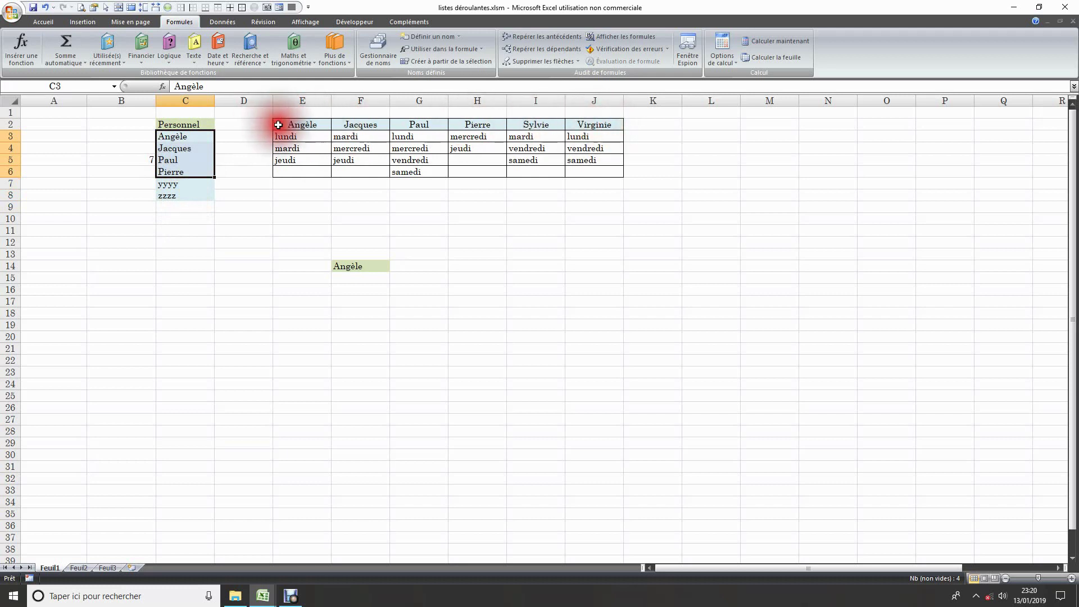
{"action": "left_click", "coordinate": [250, 237]}
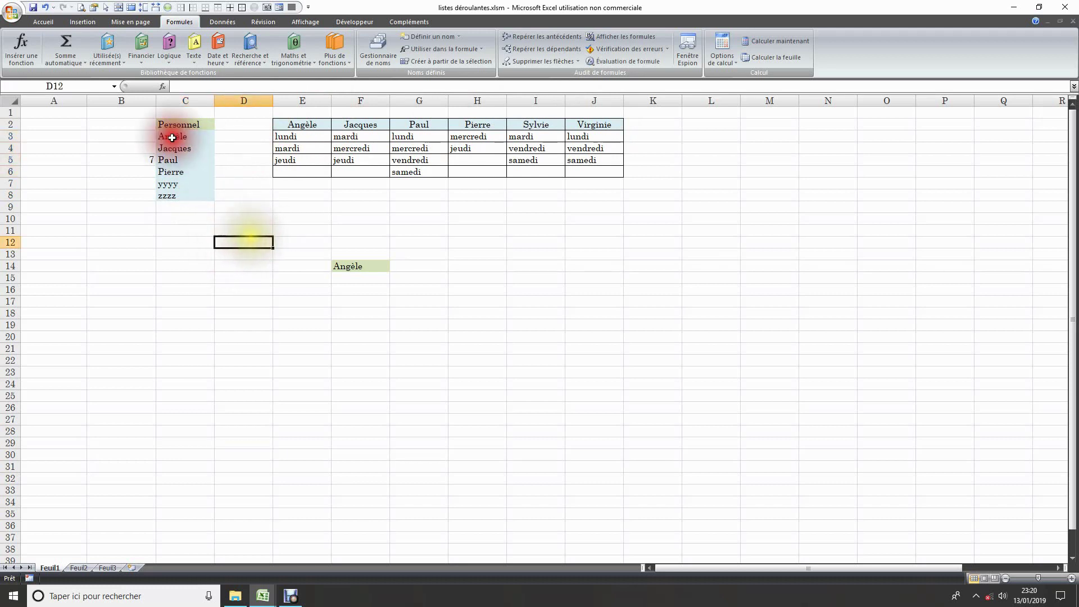
{"action": "left_click_drag", "start_coordinate": [174, 137], "coordinate": [179, 169]}
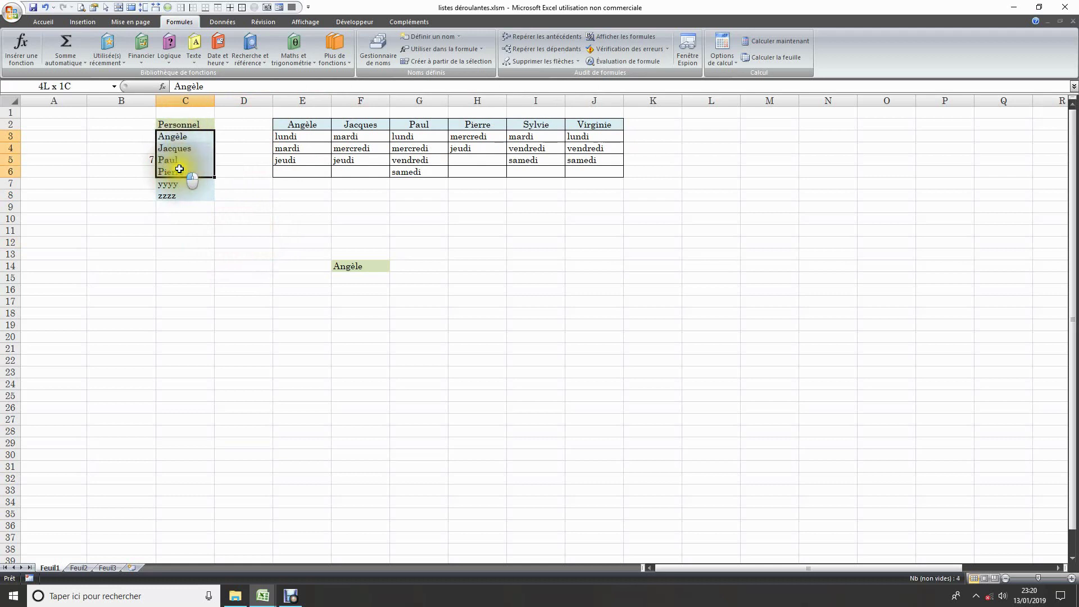
{"action": "left_click", "coordinate": [44, 21]}
{"action": "left_click", "coordinate": [46, 49]}
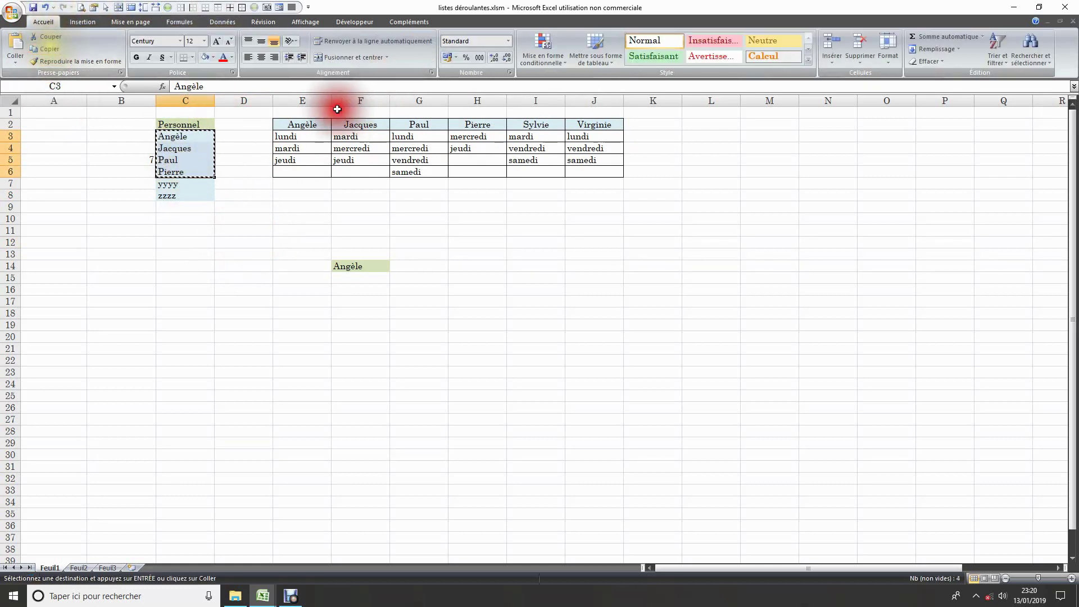
{"action": "left_click_drag", "start_coordinate": [298, 120], "coordinate": [585, 122]}
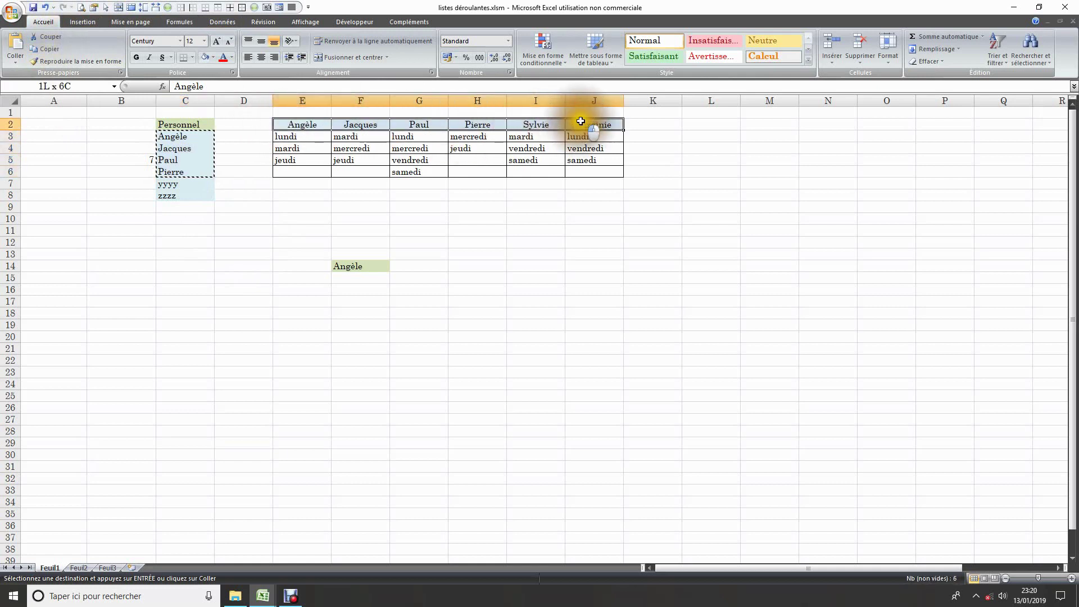
{"action": "left_click", "coordinate": [56, 68]}
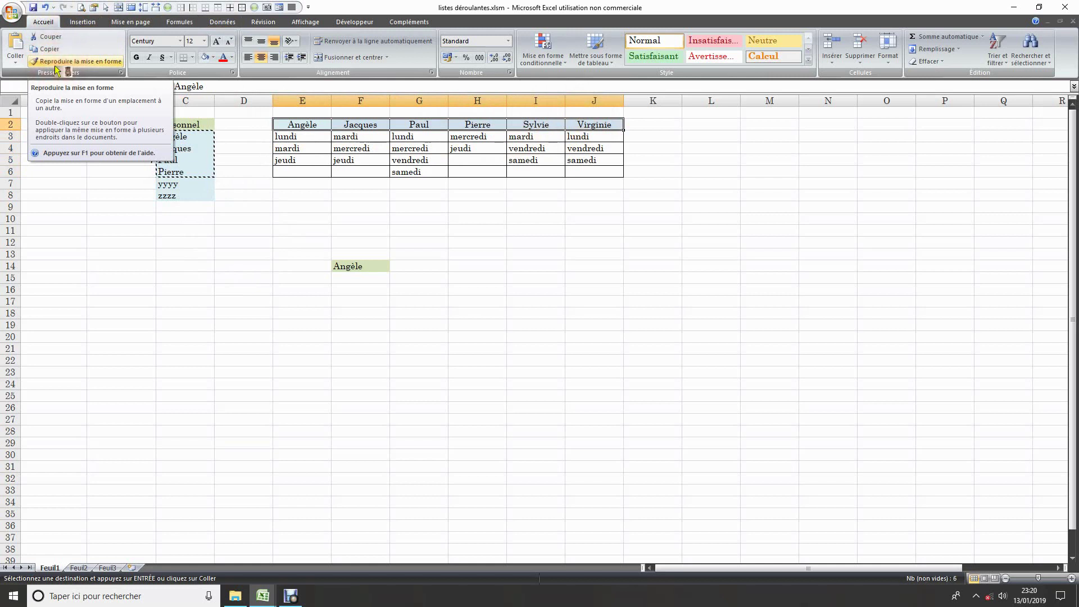
{"action": "left_click", "coordinate": [20, 66]}
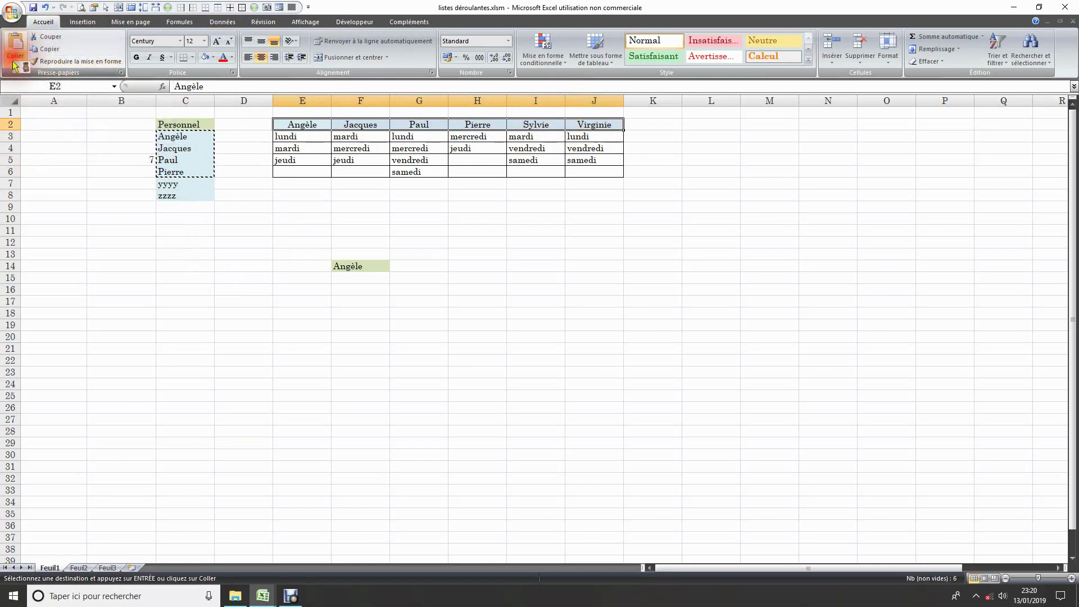
{"action": "left_click", "coordinate": [18, 66]}
{"action": "left_click", "coordinate": [45, 125]}
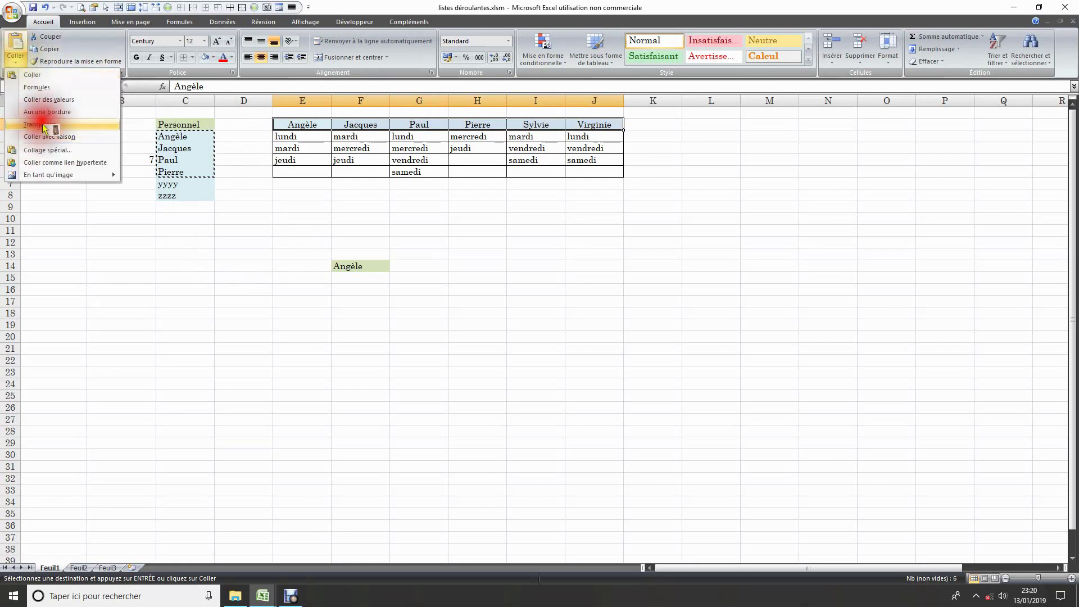
- Replace the Personnel entry in C7 with a left-aligned copy of the header in J2, and clear the entry in C8
{"action": "left_click", "coordinate": [481, 289]}
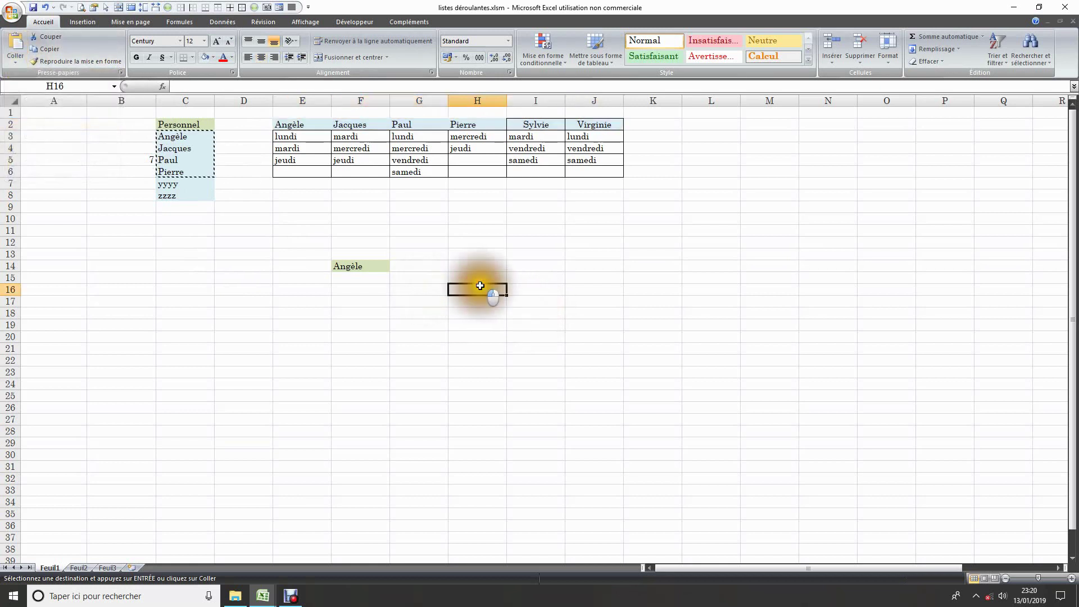
{"action": "left_click", "coordinate": [548, 229]}
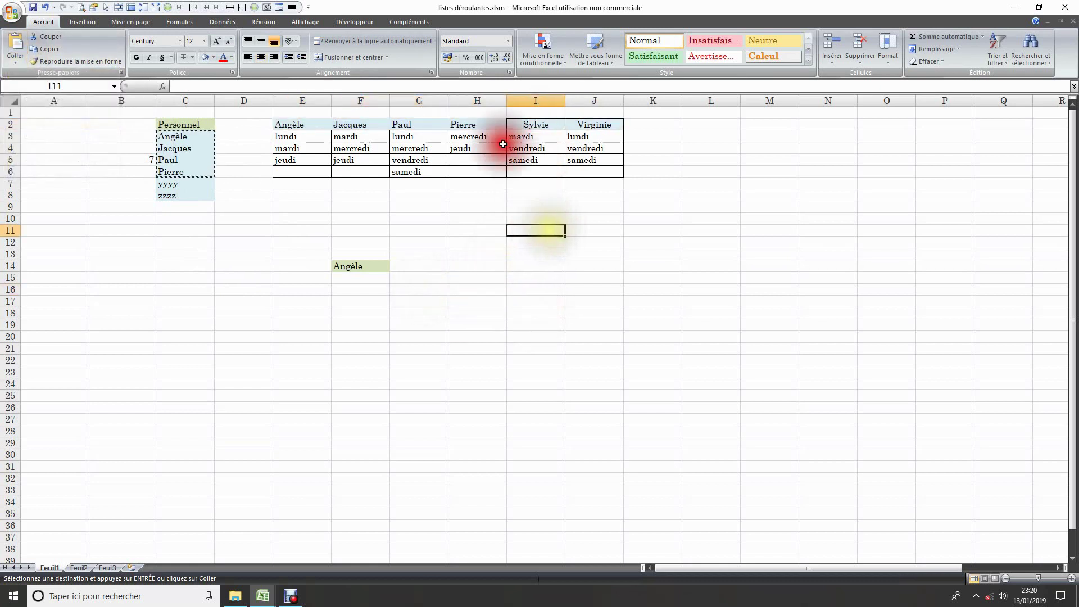
{"action": "left_click", "coordinate": [181, 185]}
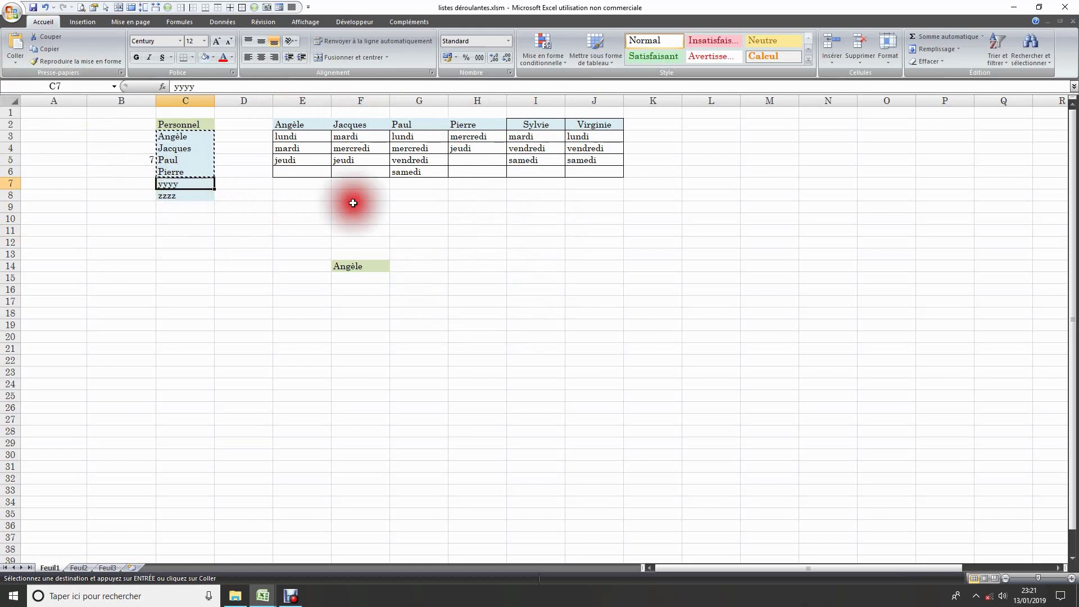
{"action": "left_click", "coordinate": [610, 124]}
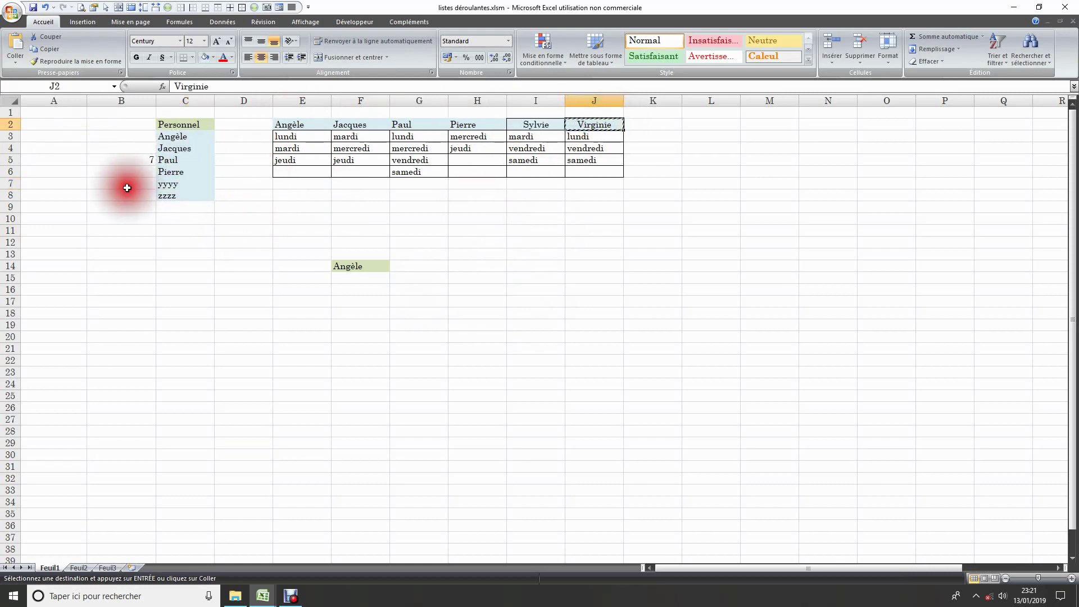
{"action": "left_click", "coordinate": [176, 185]}
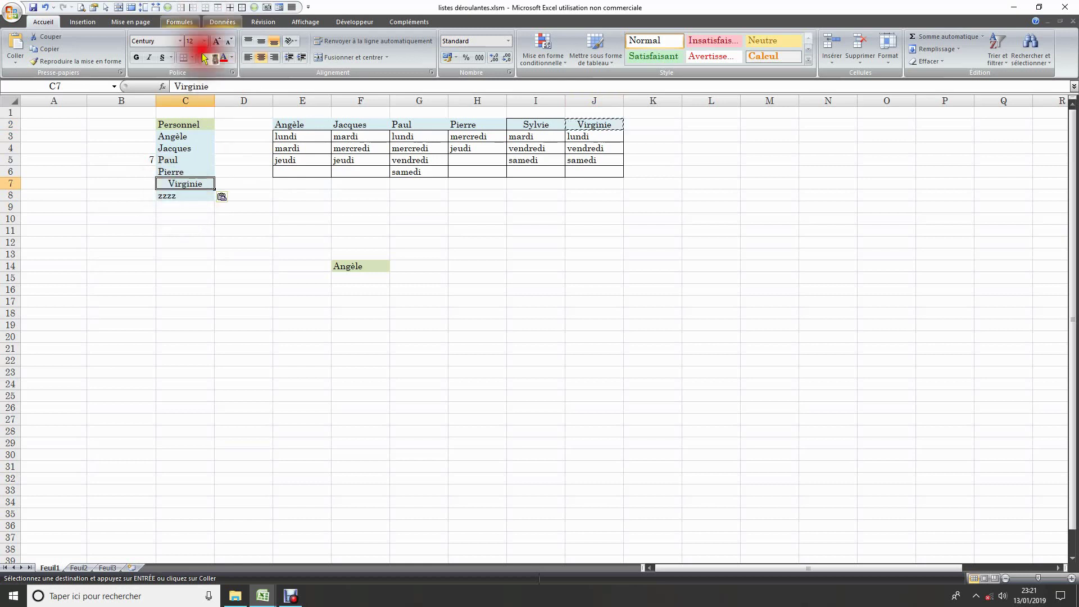
{"action": "left_click", "coordinate": [248, 57]}
{"action": "left_click", "coordinate": [187, 197]}
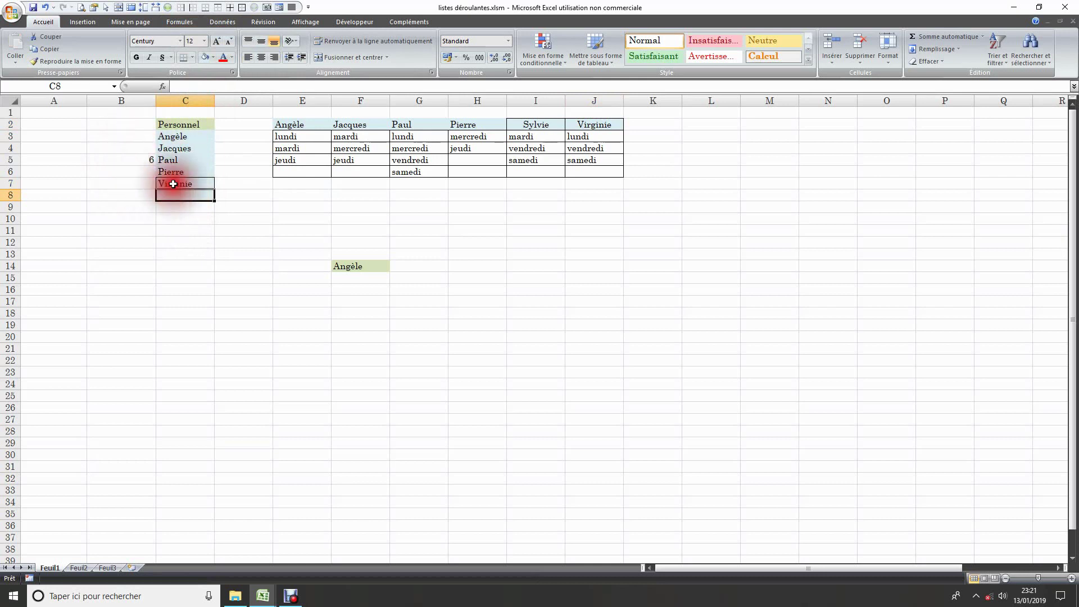
- Compare the count in B5 with the filled cells of column C, from the Personnel header down through the list
{"action": "left_click", "coordinate": [145, 160]}
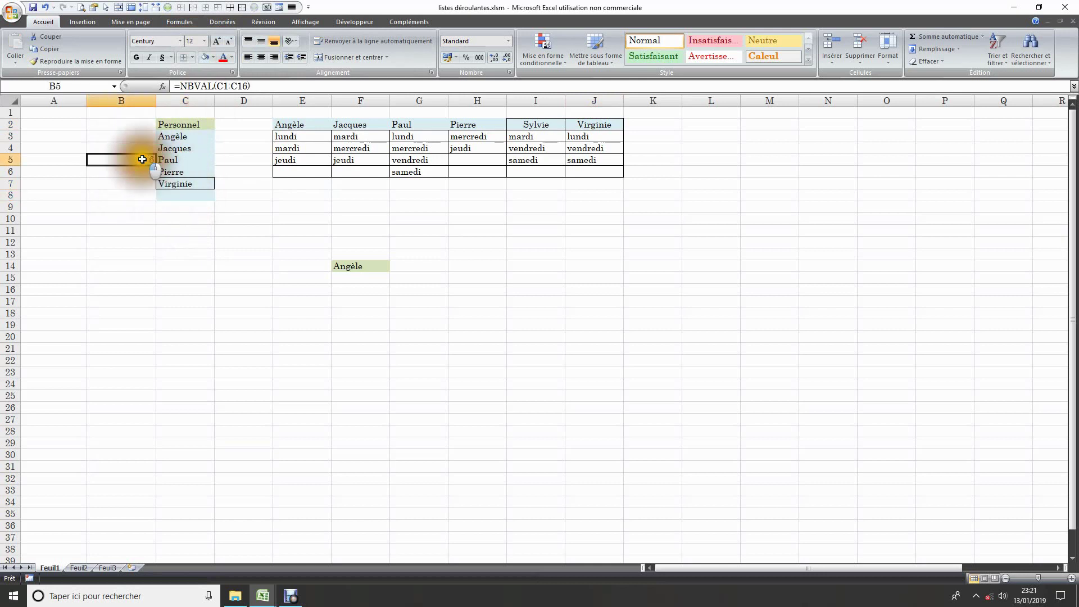
{"action": "left_click", "coordinate": [188, 127]}
{"action": "left_click", "coordinate": [185, 137]}
{"action": "left_click", "coordinate": [186, 149]}
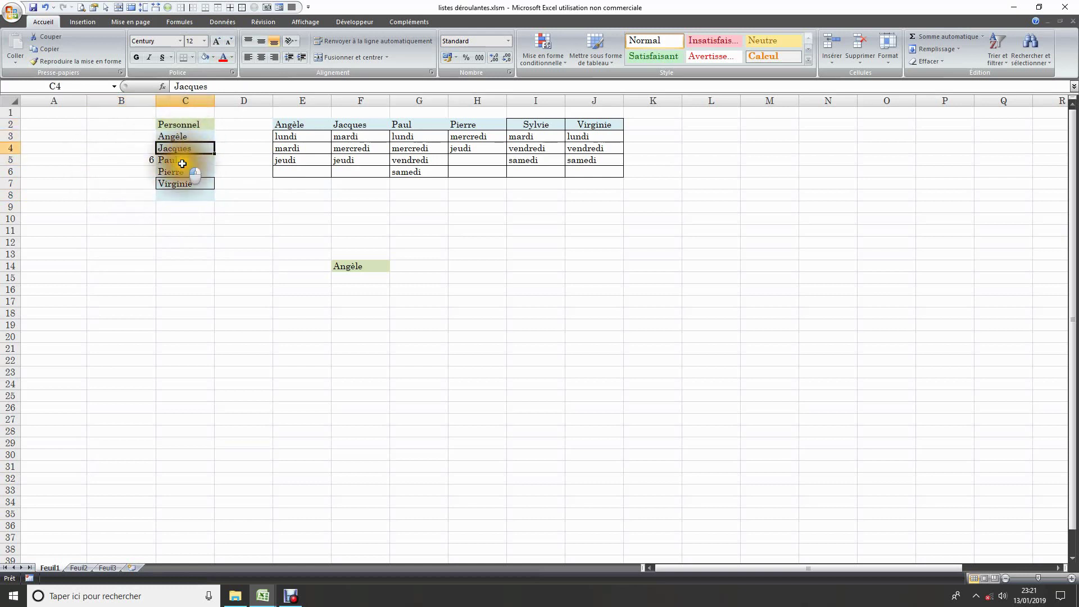
{"action": "left_click", "coordinate": [183, 160]}
{"action": "left_click", "coordinate": [188, 242]}
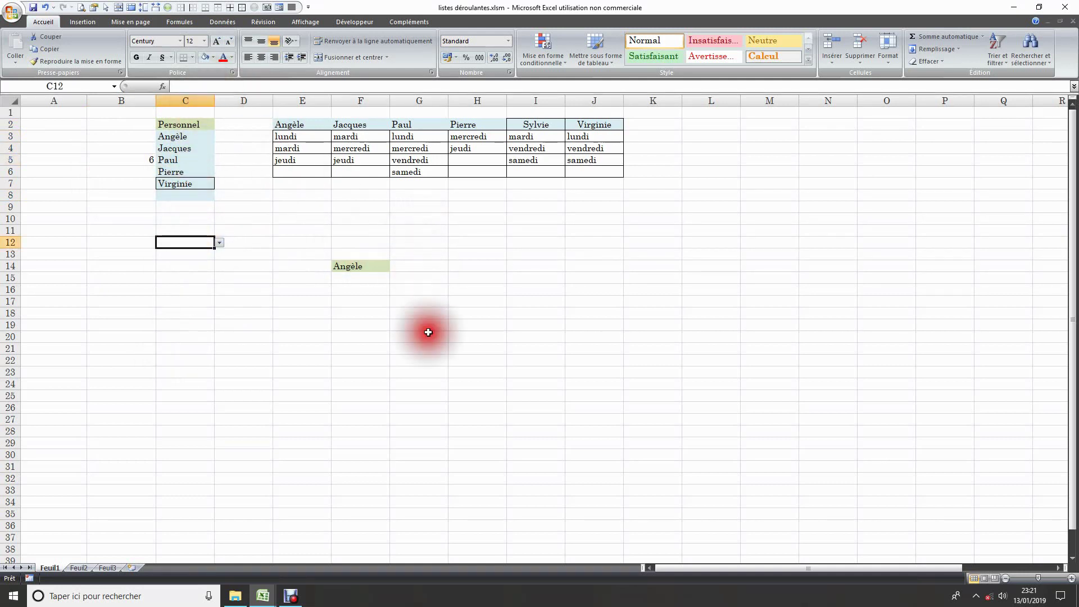
- Clear the contents of the green cell F14
{"action": "left_click", "coordinate": [422, 349]}
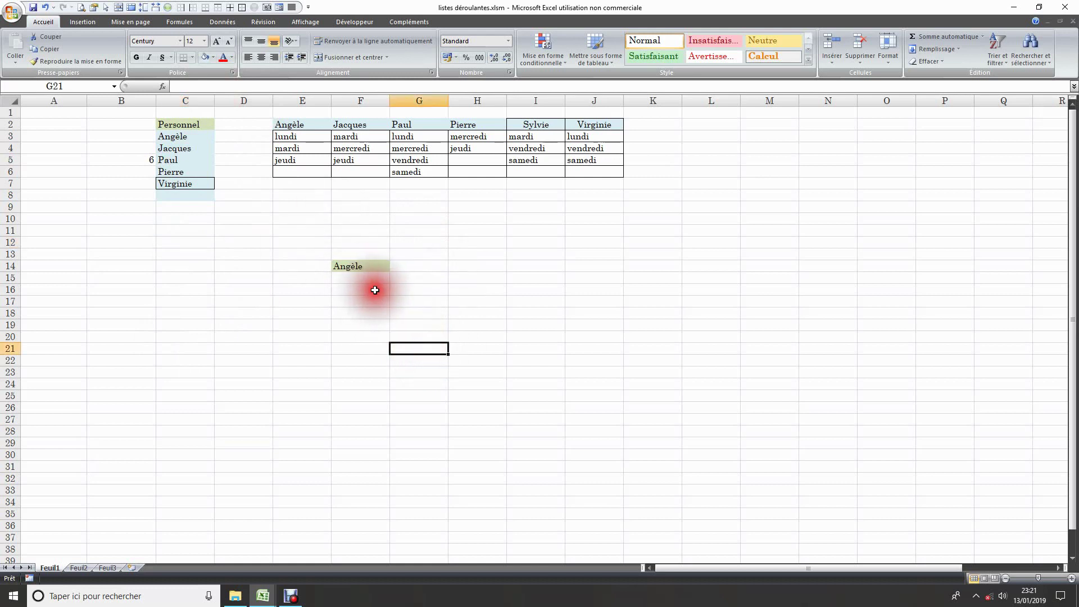
{"action": "left_click", "coordinate": [377, 264]}
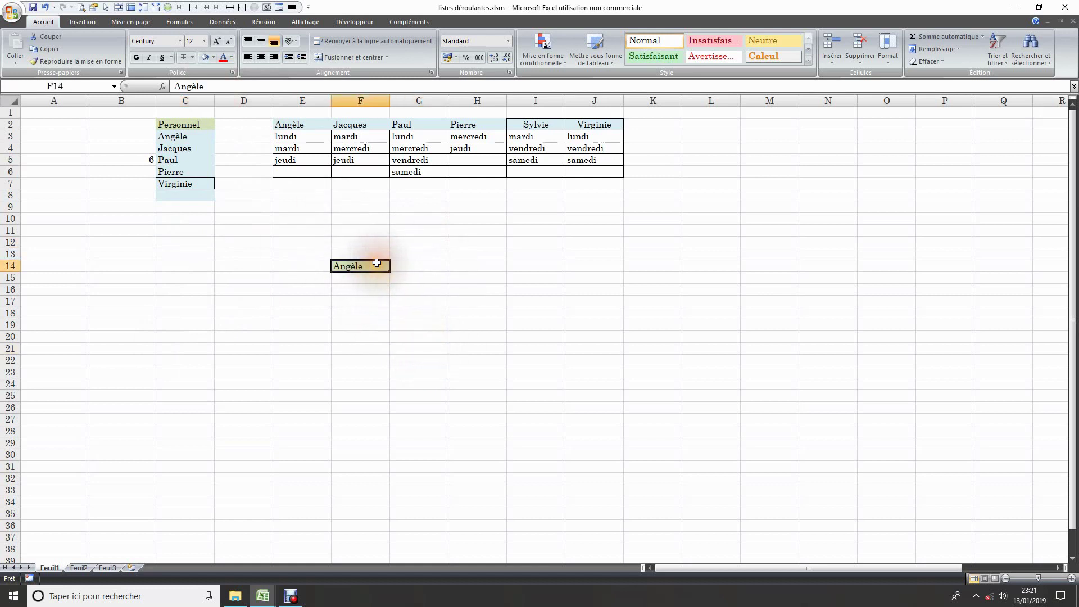
{"action": "key", "text": "Delete"}
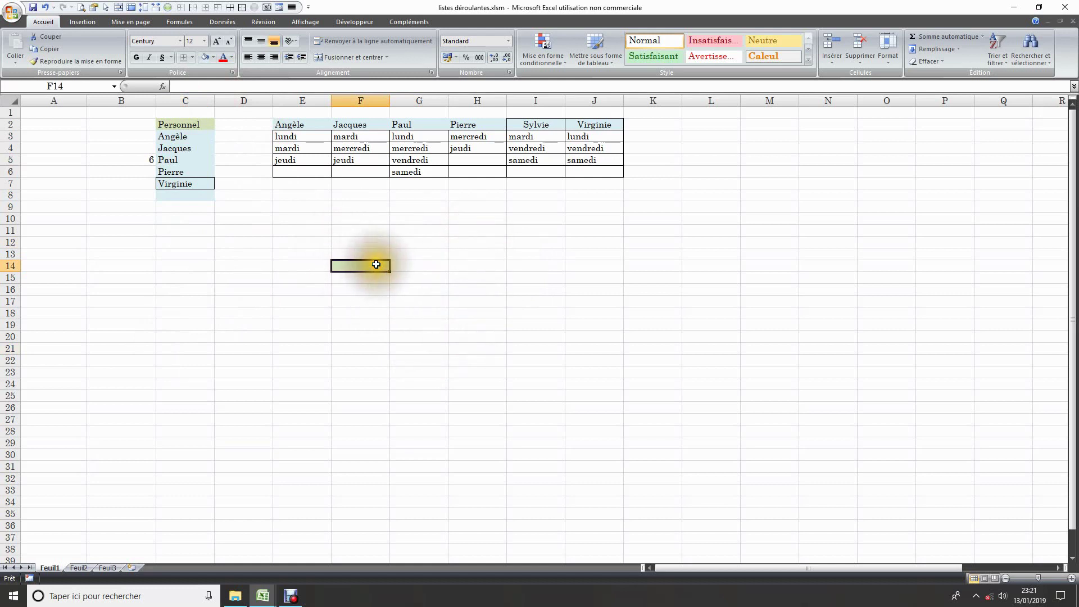
- Add data validation to F14 that allows a Liste with the named range =Personnel as its source
{"action": "left_click", "coordinate": [224, 22]}
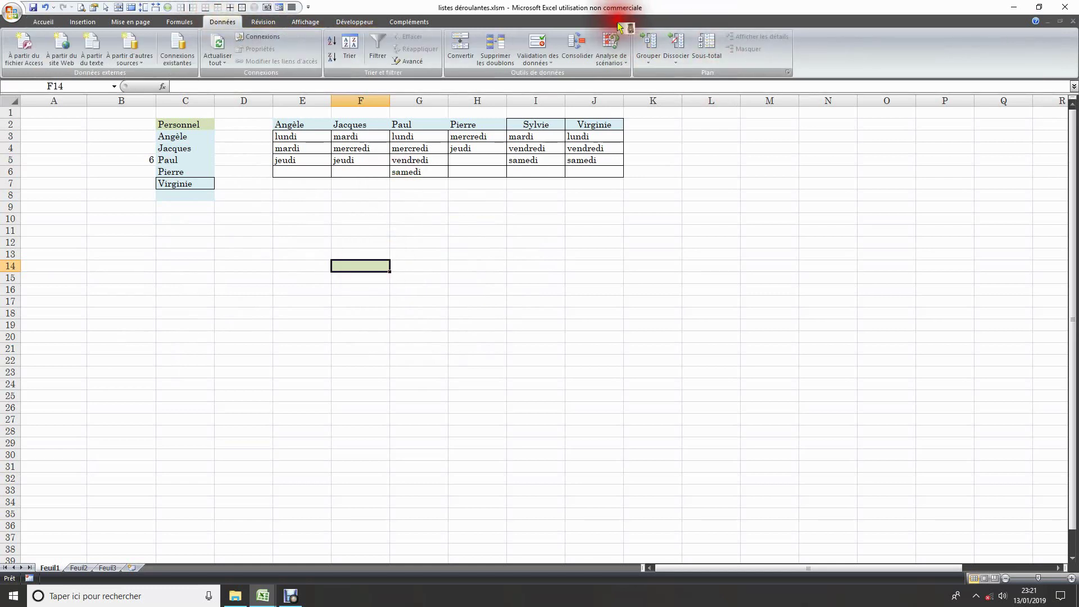
{"action": "left_click", "coordinate": [533, 57]}
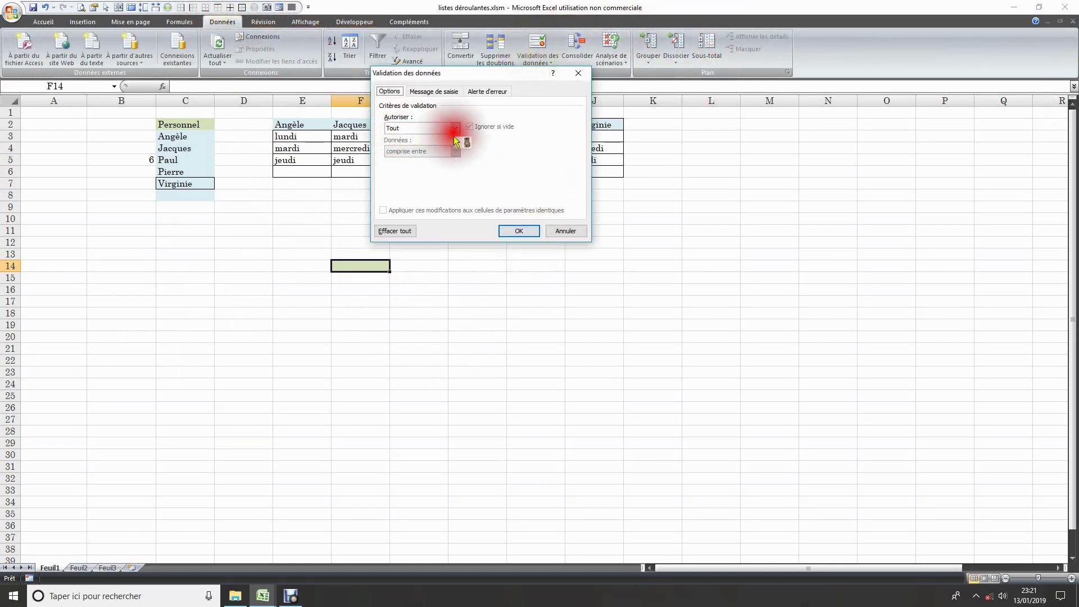
{"action": "left_click", "coordinate": [456, 128]}
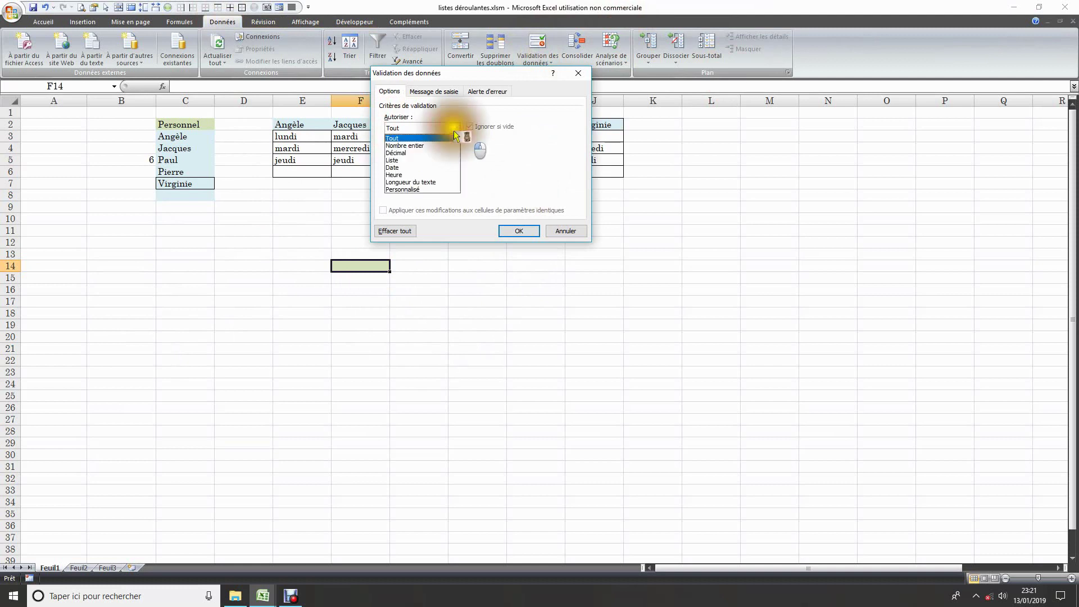
{"action": "left_click", "coordinate": [410, 161]}
{"action": "left_click", "coordinate": [421, 179]}
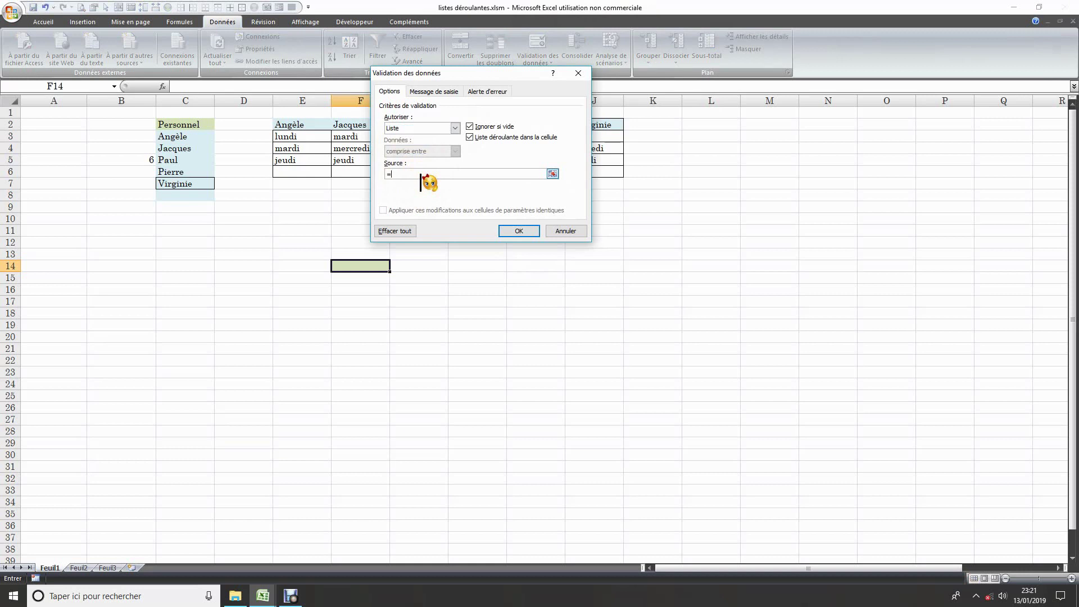
{"action": "key", "text": "F3"}
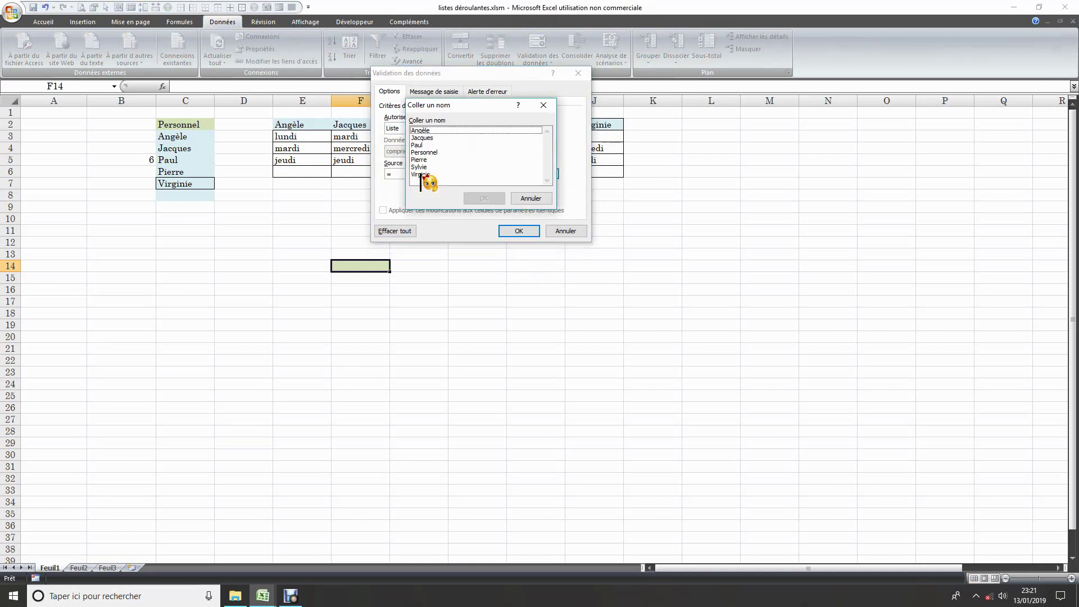
{"action": "left_click", "coordinate": [438, 154]}
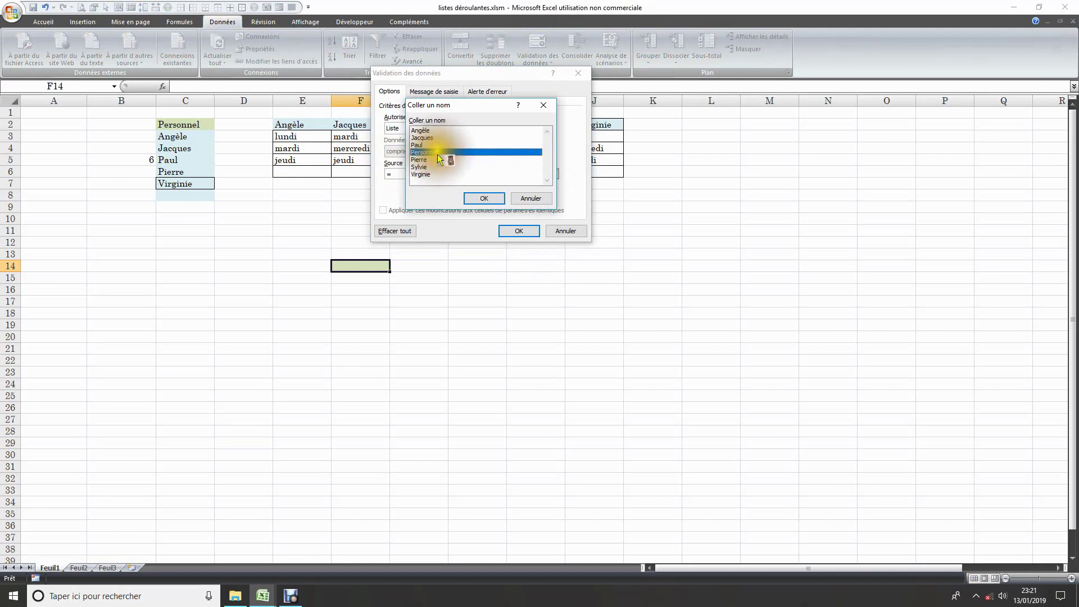
{"action": "left_click", "coordinate": [488, 199]}
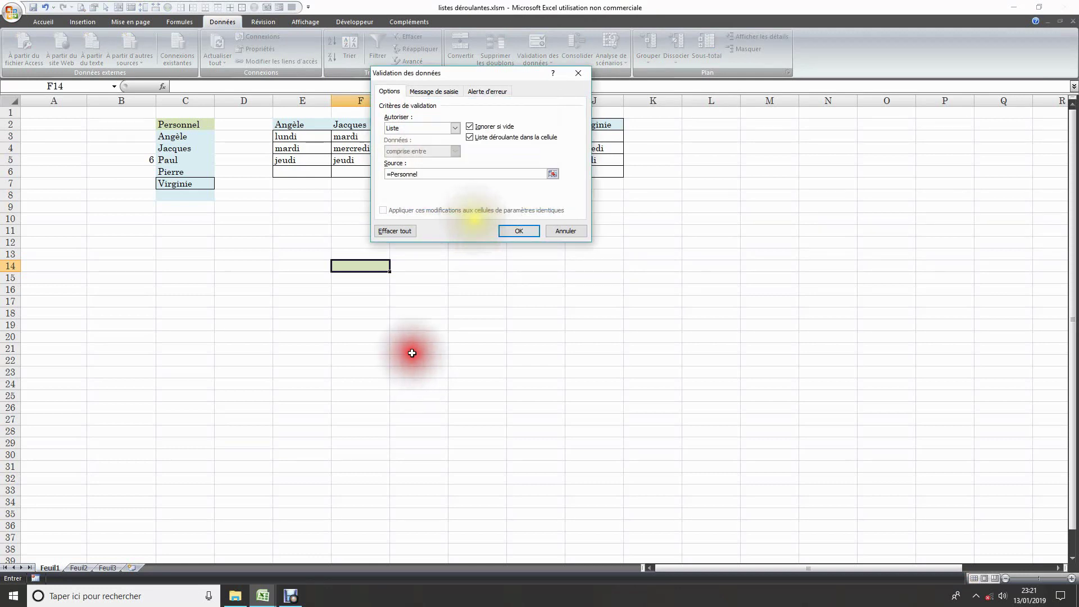
{"action": "left_click", "coordinate": [520, 233]}
- Check which Personnel entries the drop-down list in F14 offers
{"action": "left_click", "coordinate": [396, 266]}
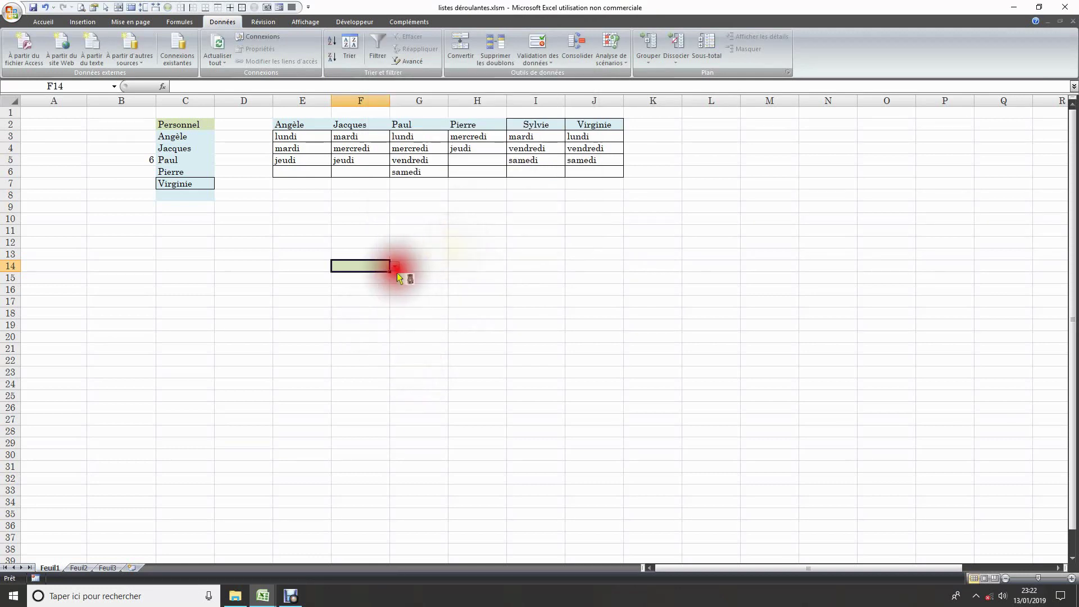
{"action": "left_click", "coordinate": [397, 270]}
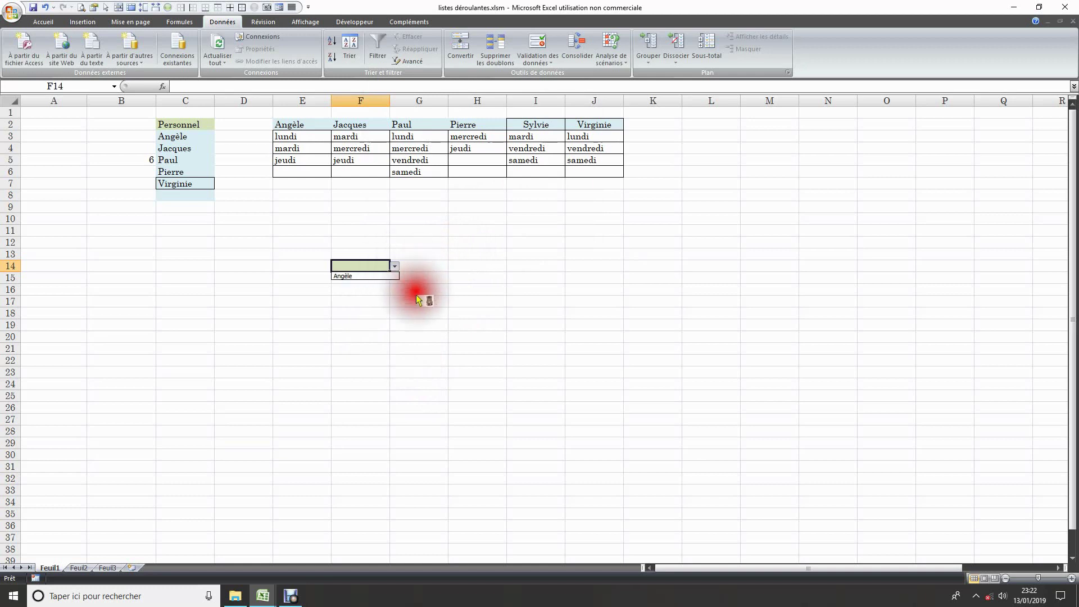
{"action": "left_click", "coordinate": [396, 268]}
{"action": "left_click", "coordinate": [394, 272]}
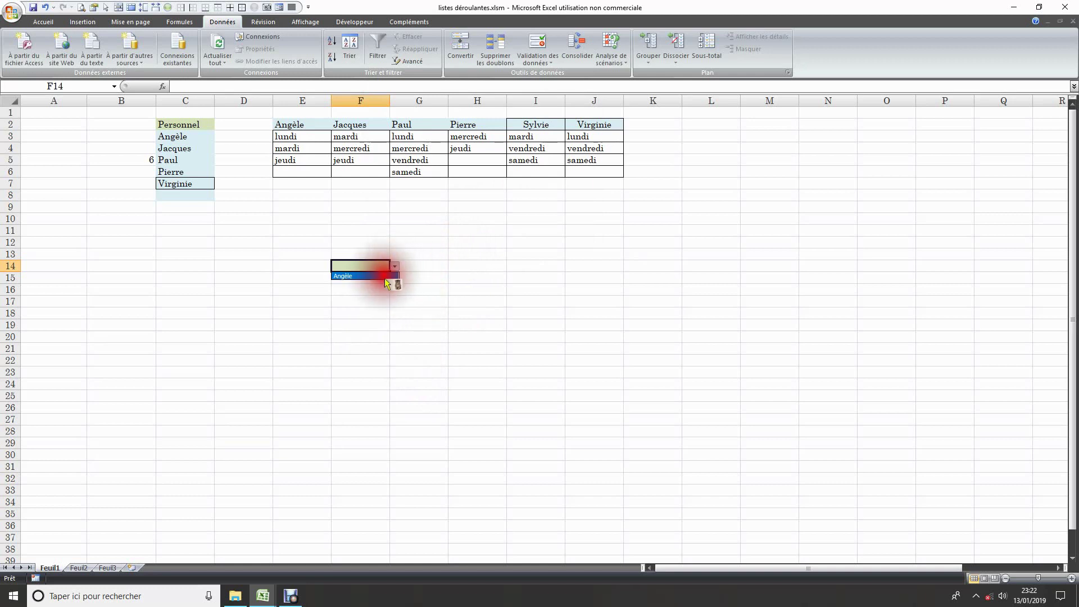
{"action": "left_click", "coordinate": [396, 267]}
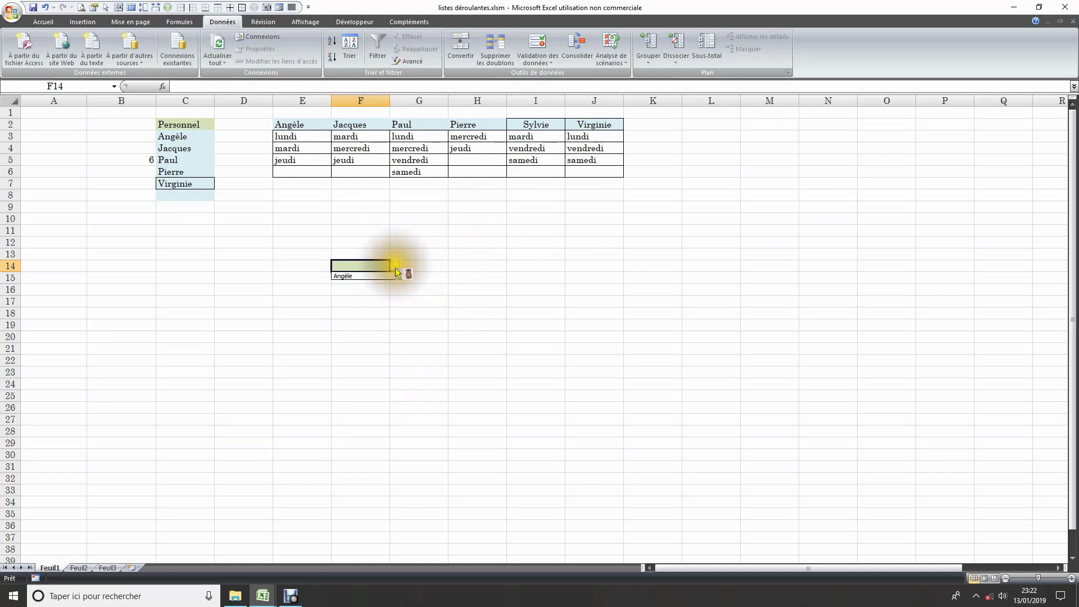
{"action": "left_click", "coordinate": [391, 272]}
{"action": "left_click", "coordinate": [397, 270]}
{"action": "left_click", "coordinate": [396, 272]}
{"action": "left_click", "coordinate": [396, 271]}
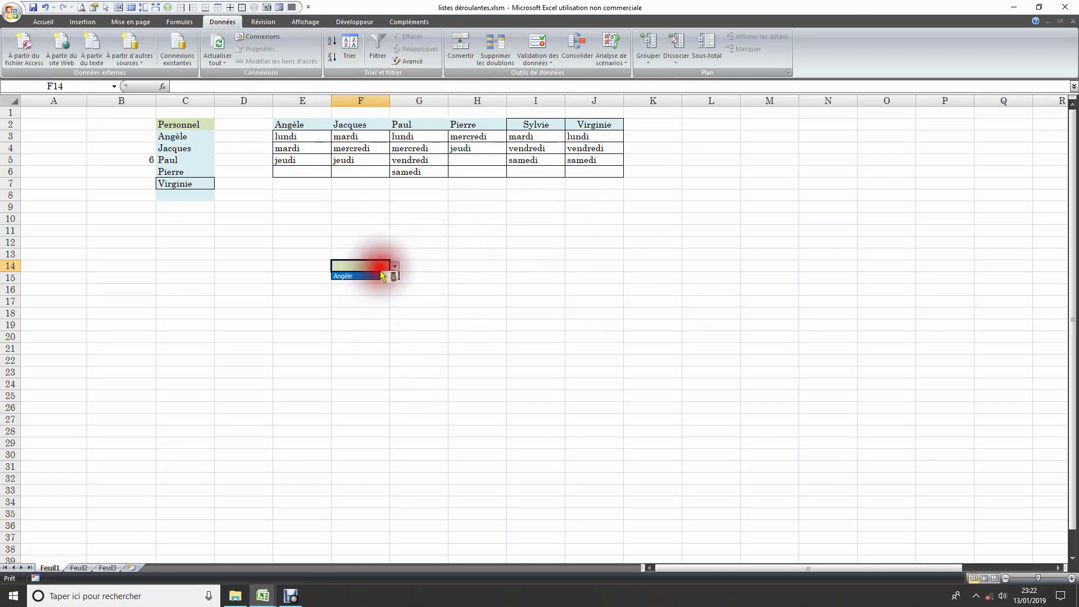
{"action": "left_click", "coordinate": [396, 272]}
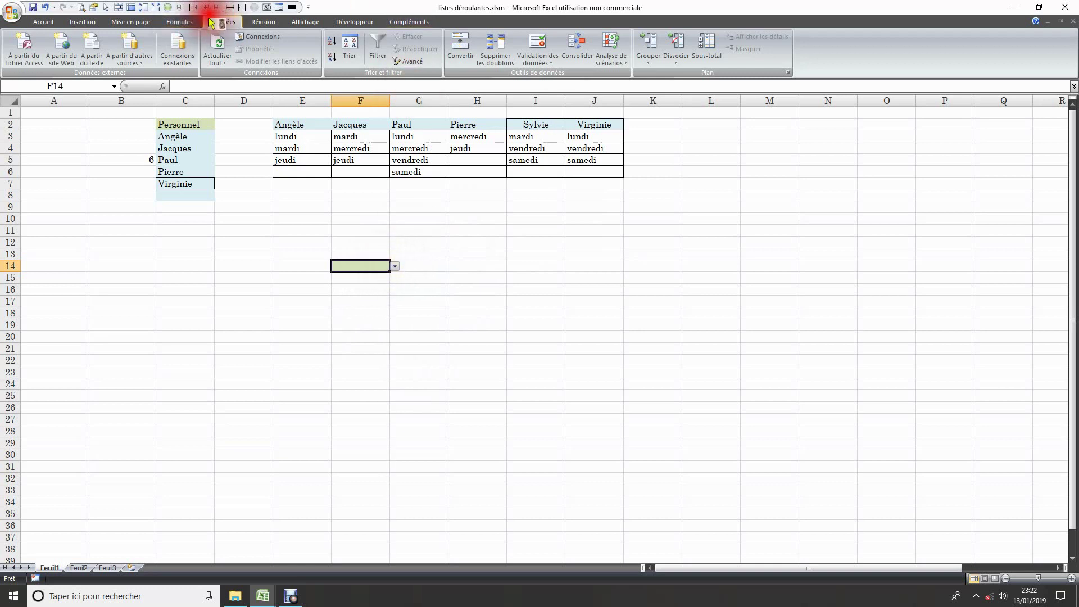
- Change the column counted by NBVAL to c:c in the reference formula of the defined name Personnel
{"action": "left_click", "coordinate": [180, 22]}
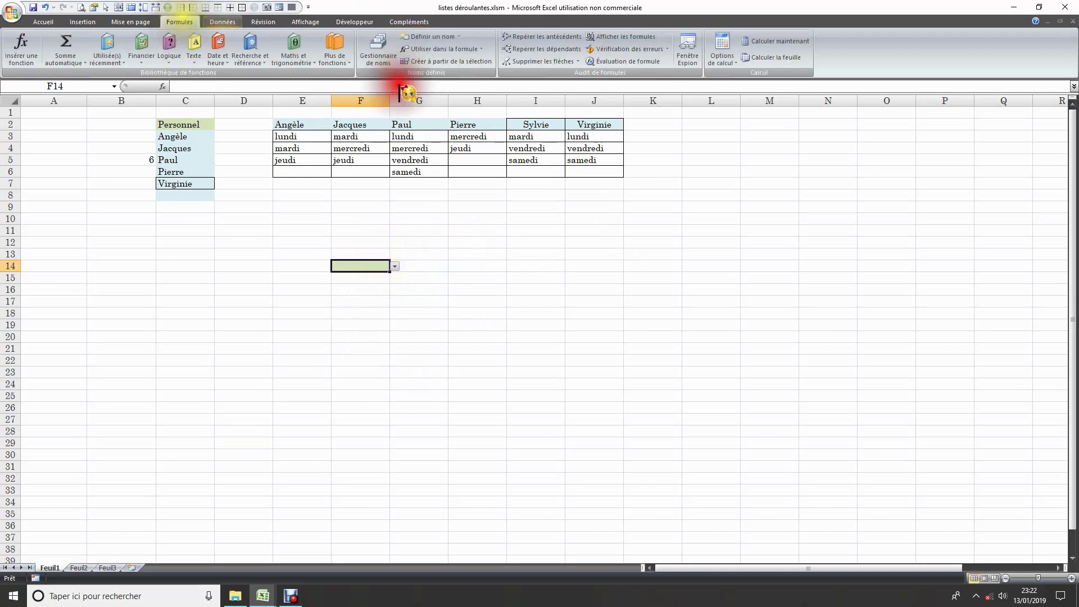
{"action": "left_click", "coordinate": [375, 55]}
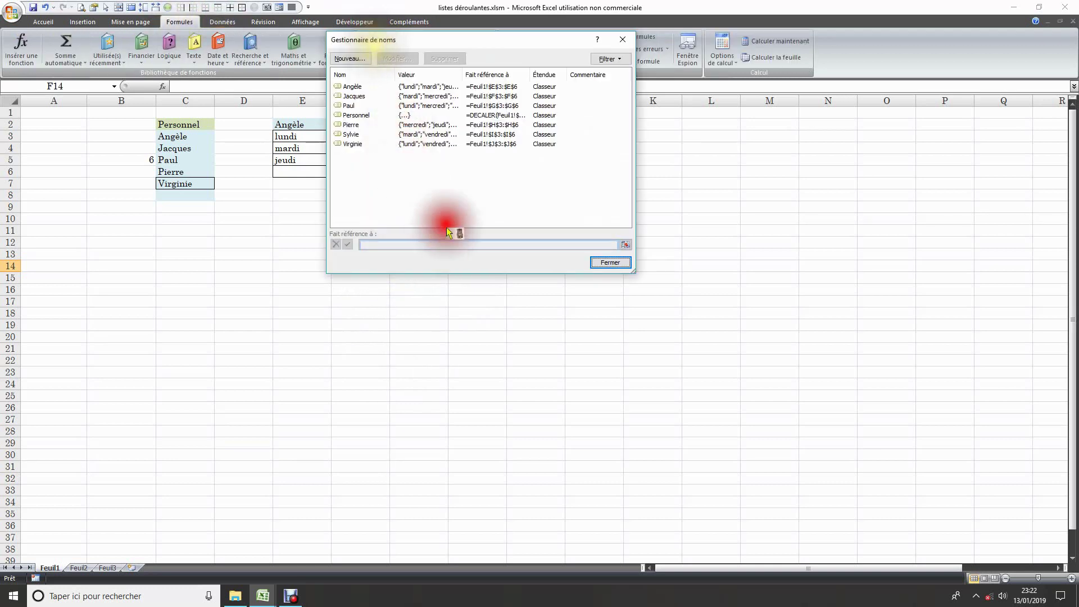
{"action": "left_click", "coordinate": [363, 116]}
{"action": "left_click", "coordinate": [625, 246]}
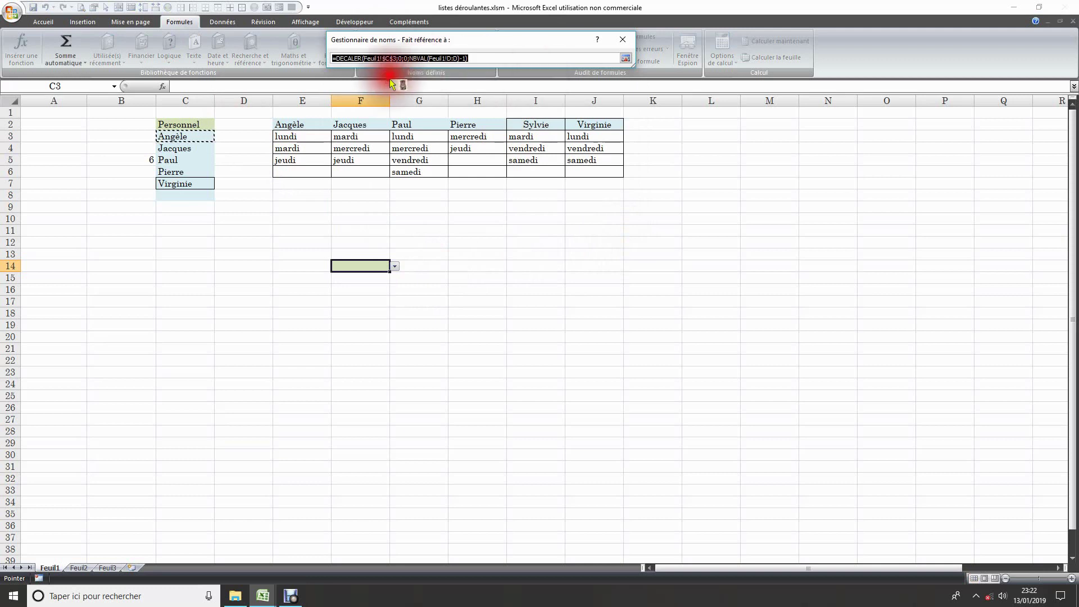
{"action": "left_click", "coordinate": [451, 58]}
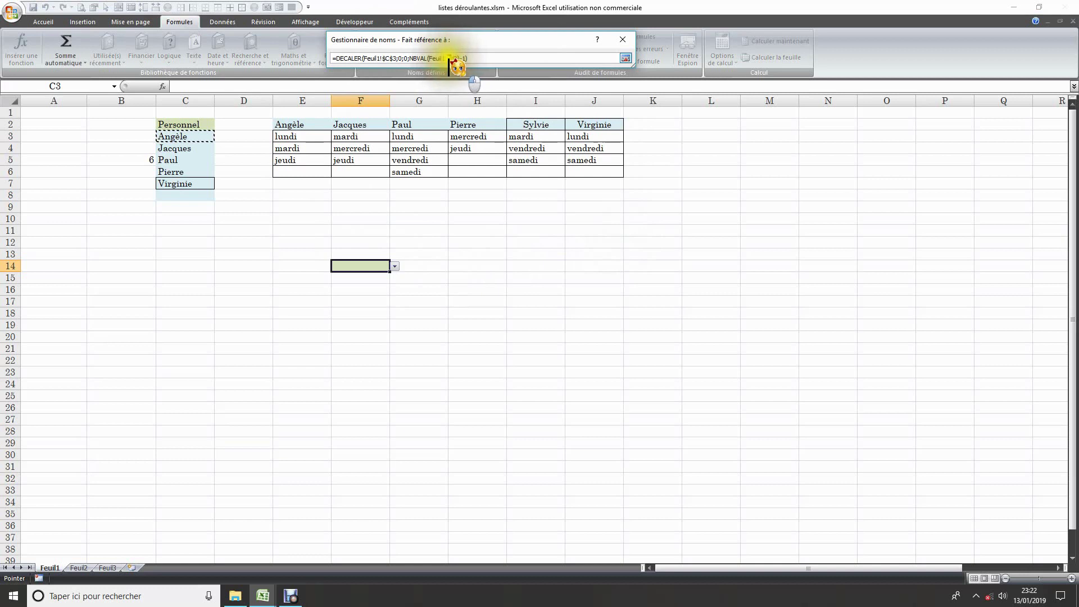
{"action": "type", "text": "c:c"}
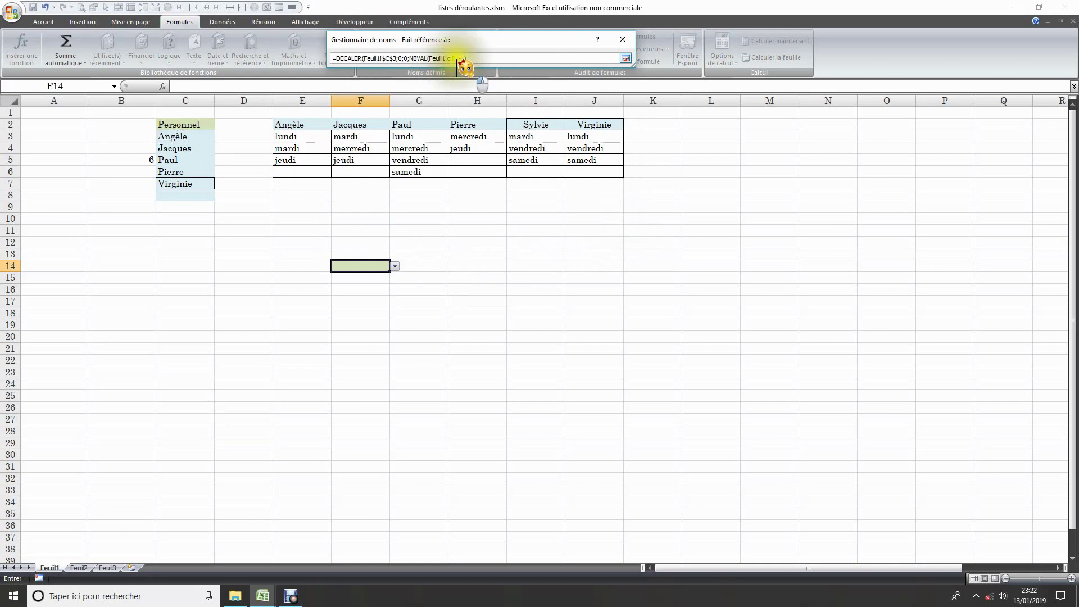
{"action": "left_click", "coordinate": [625, 59]}
{"action": "left_click", "coordinate": [626, 58]}
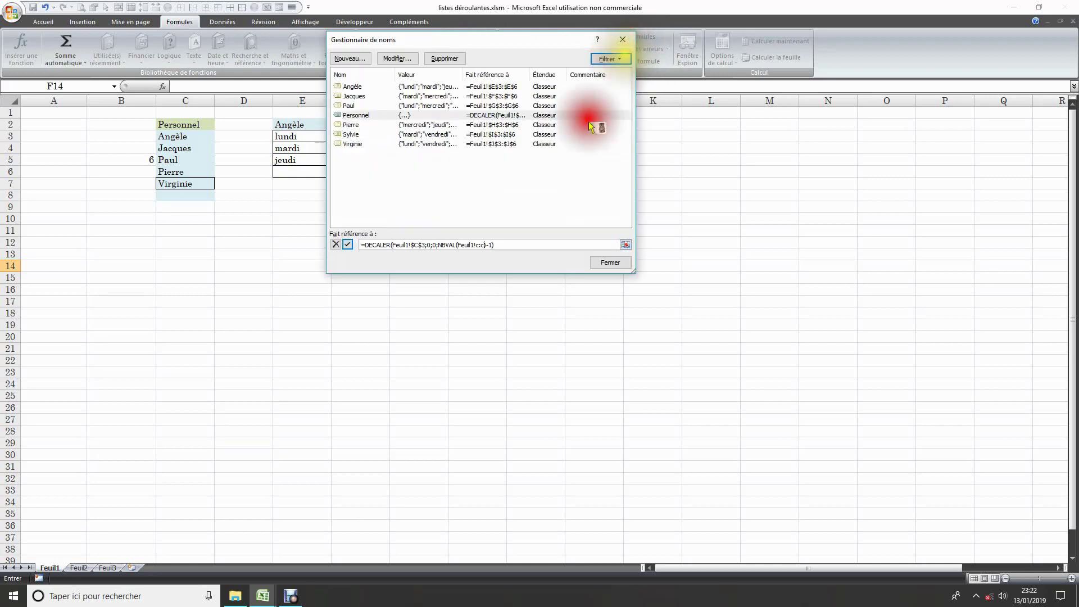
- Complete the Personnel name's reference as =DECALER(Feuil1!$C$3;0;0;NBVAL(Feuil1!c:c)-1) with the missing closing parenthesis, and close the name manager
{"action": "left_click", "coordinate": [625, 246]}
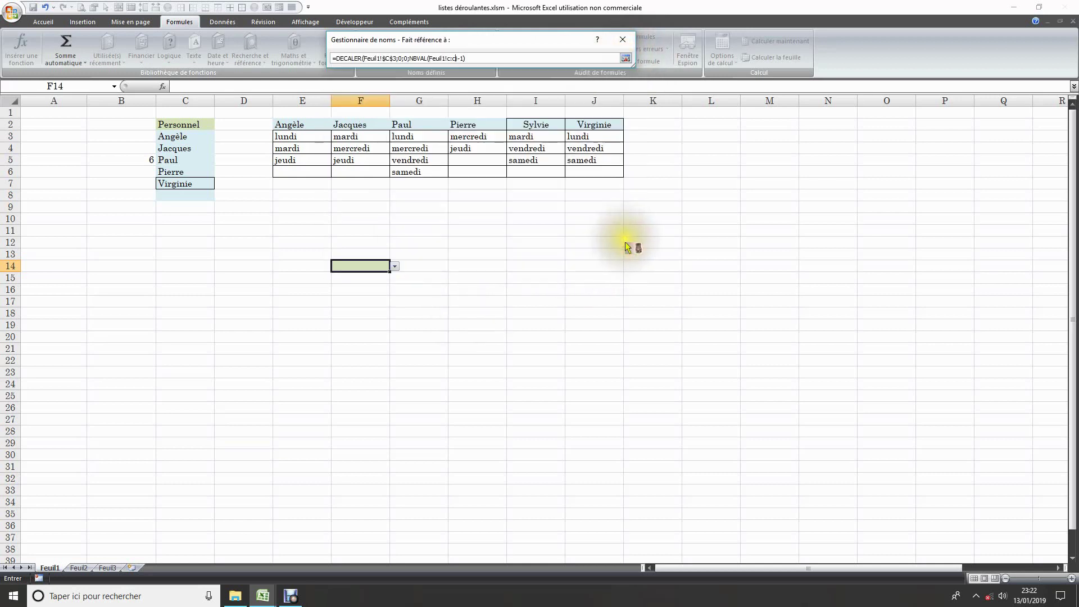
{"action": "left_click", "coordinate": [626, 59]}
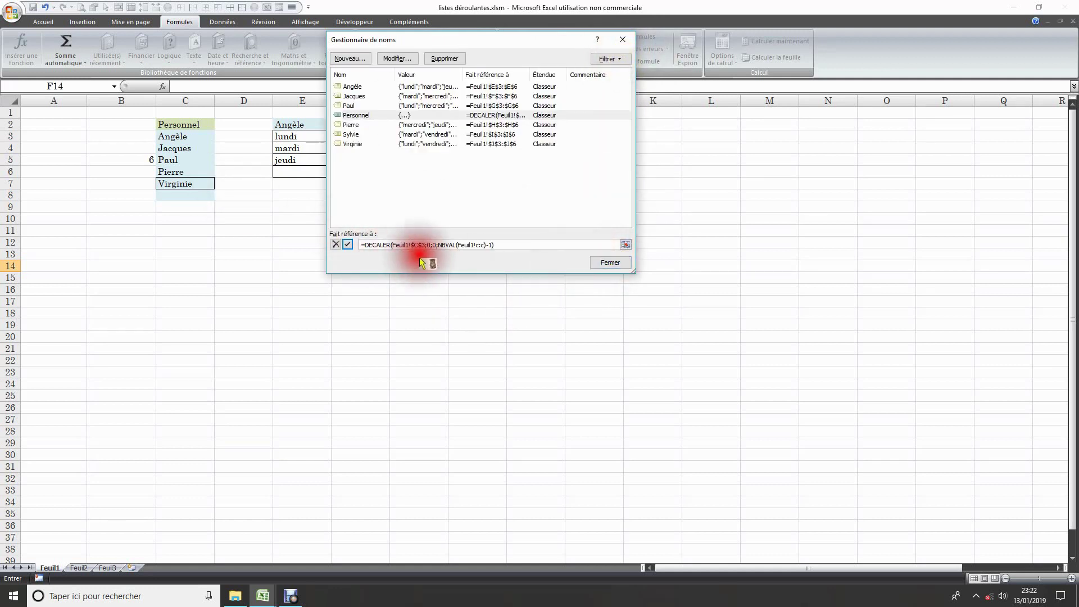
{"action": "type", "text": ")"}
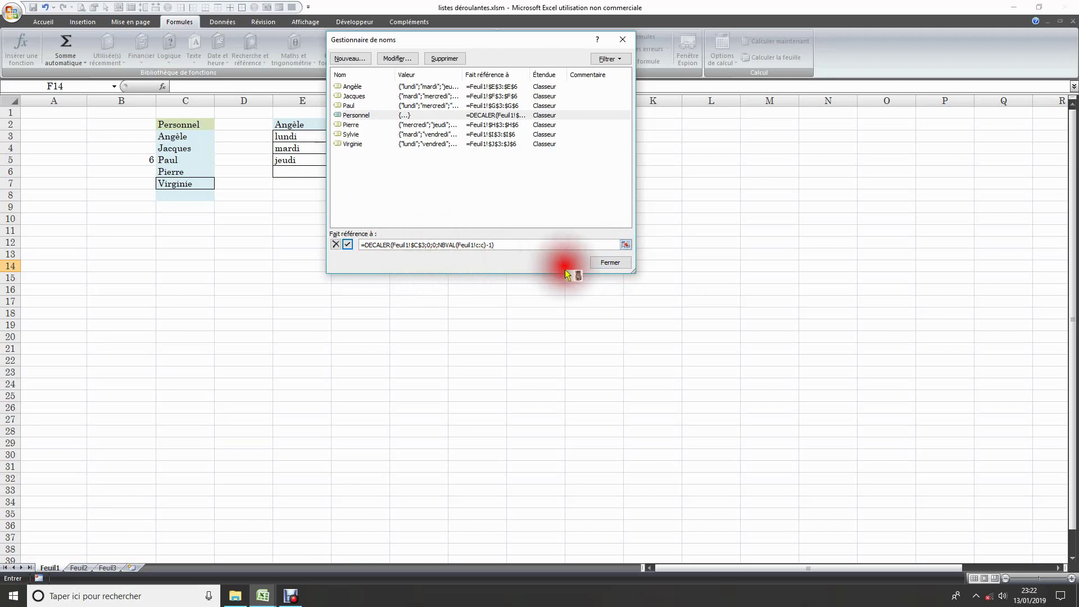
{"action": "left_click", "coordinate": [624, 262]}
{"action": "left_click", "coordinate": [519, 332]}
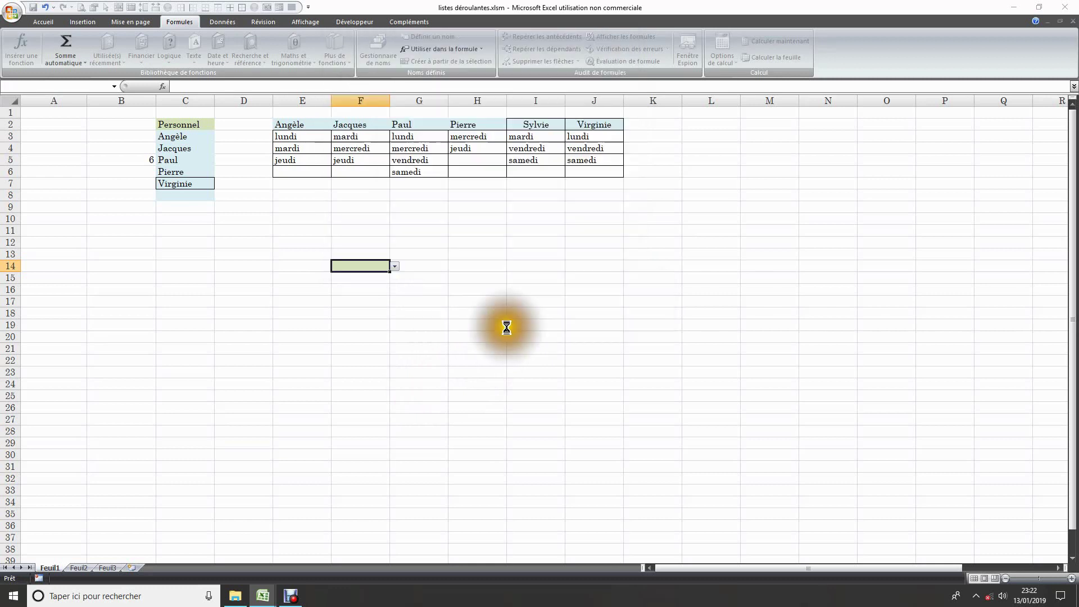
- Check the names offered by the drop-down list in F14 and choose the first one
{"action": "left_click", "coordinate": [395, 266]}
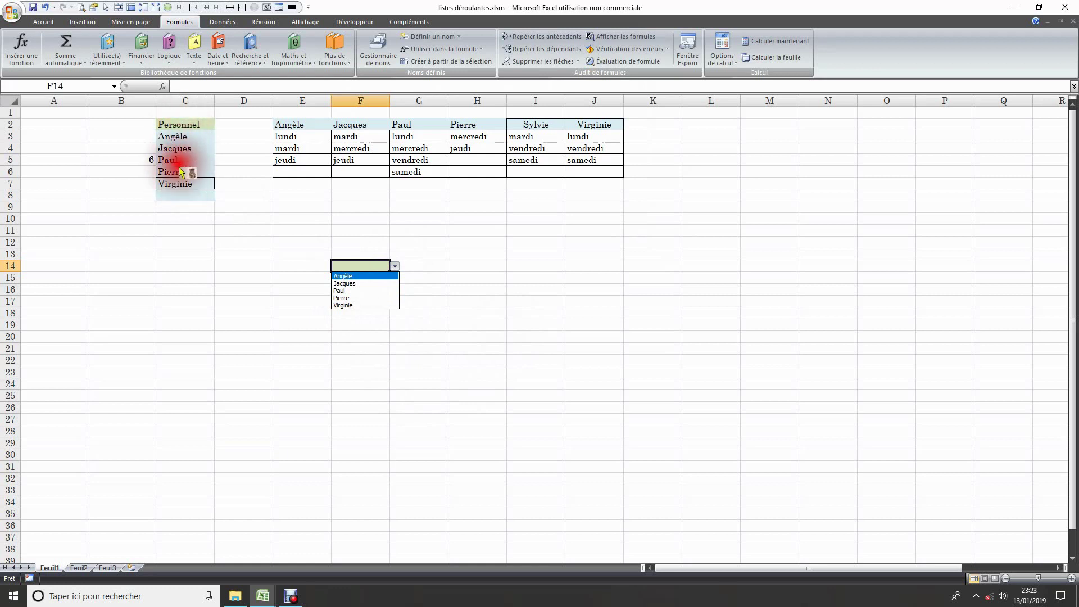
{"action": "left_click", "coordinate": [441, 320]}
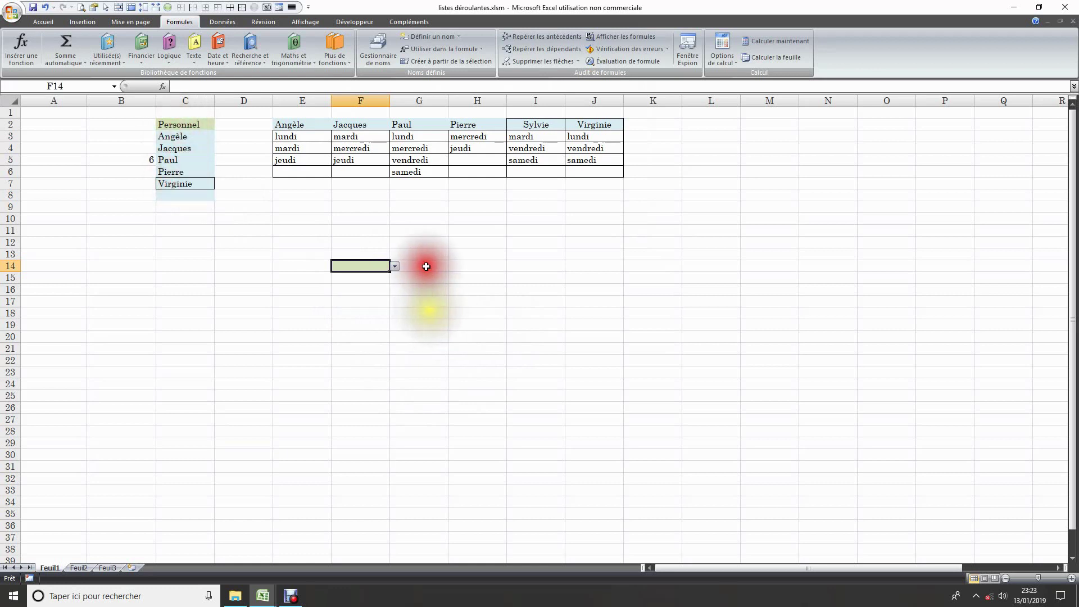
{"action": "left_click", "coordinate": [419, 266]}
{"action": "left_click", "coordinate": [373, 266]}
{"action": "left_click", "coordinate": [395, 266]}
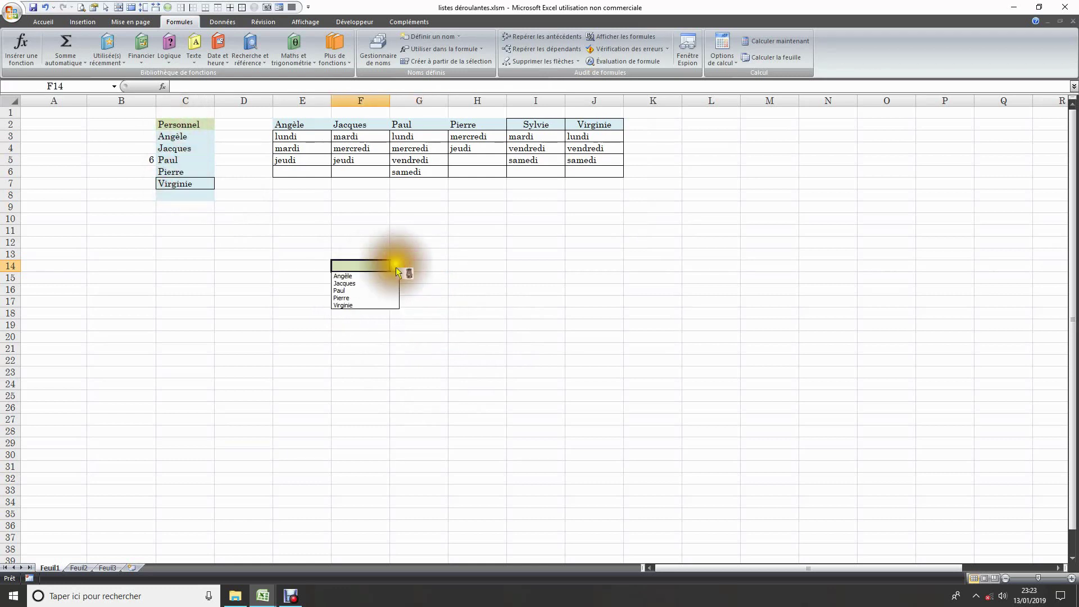
{"action": "left_click", "coordinate": [352, 275]}
- Start a data validation rule for G14 that allows a Liste
{"action": "left_click", "coordinate": [427, 266]}
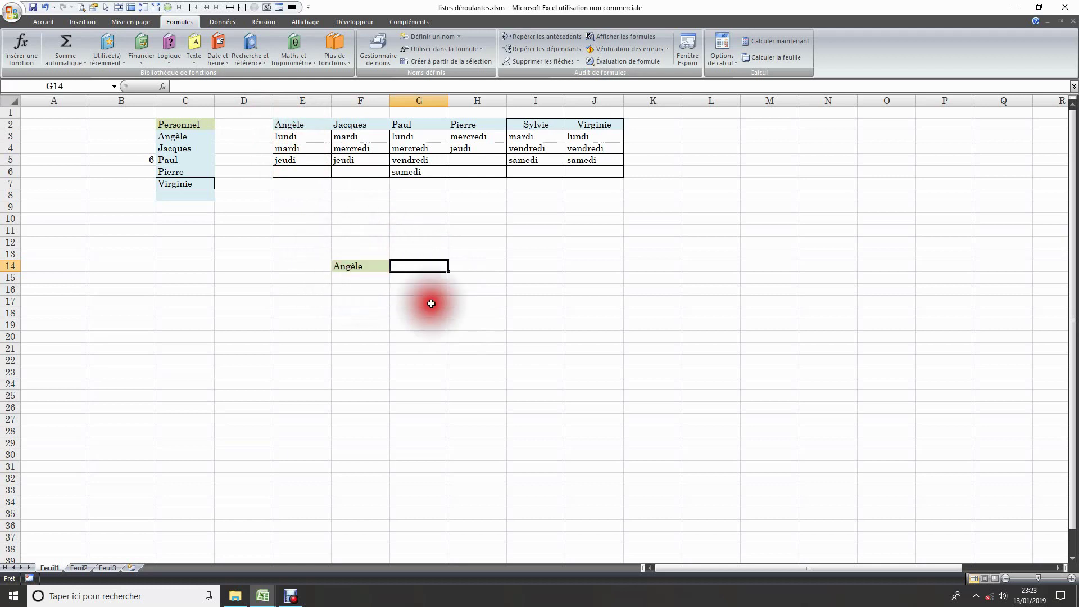
{"action": "left_click", "coordinate": [418, 268]}
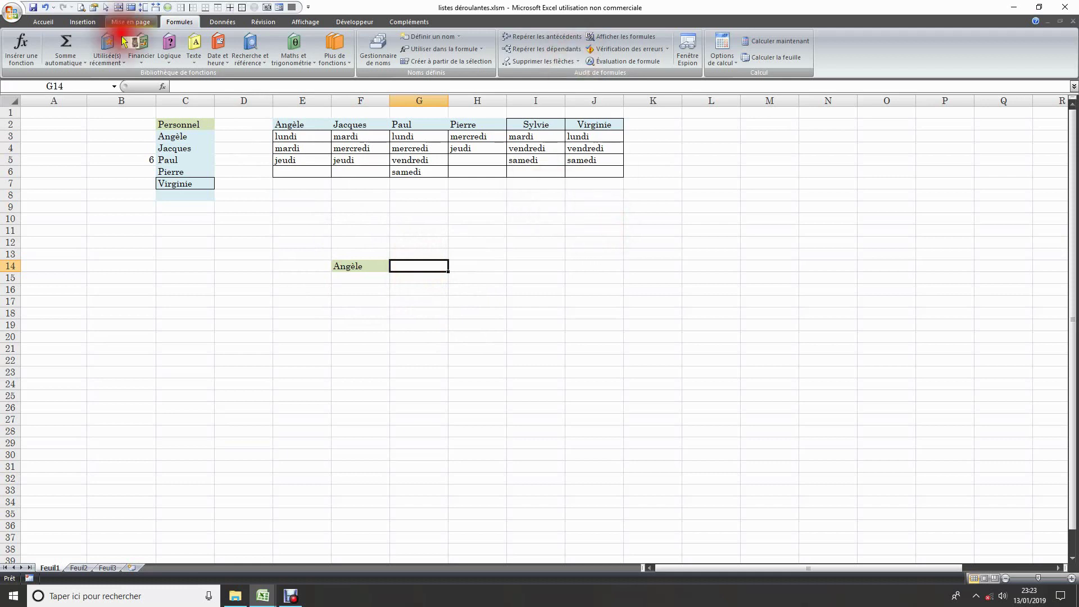
{"action": "left_click", "coordinate": [223, 22]}
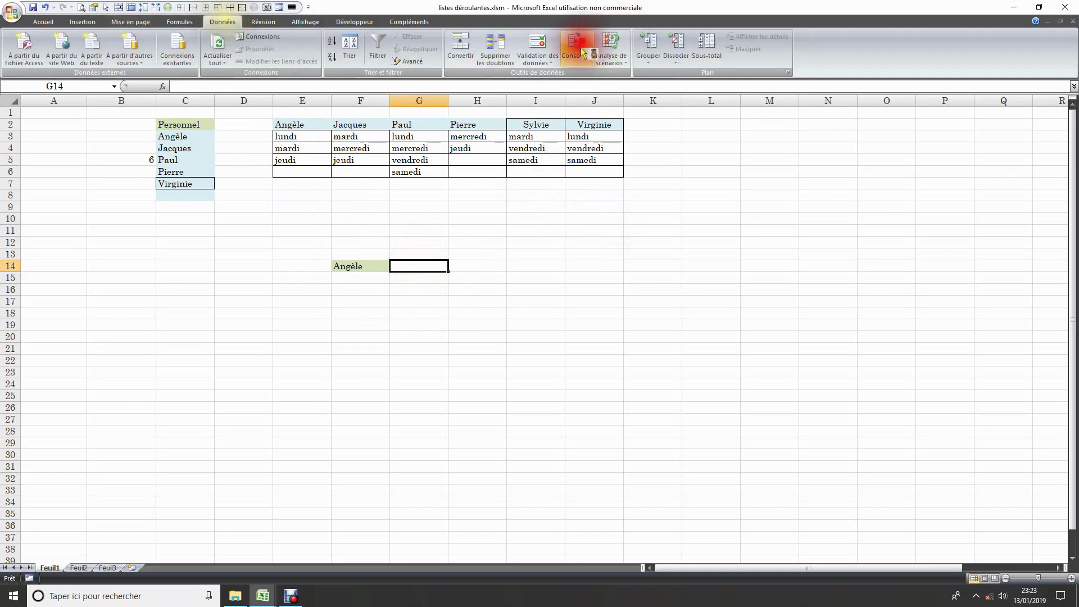
{"action": "left_click", "coordinate": [537, 44]}
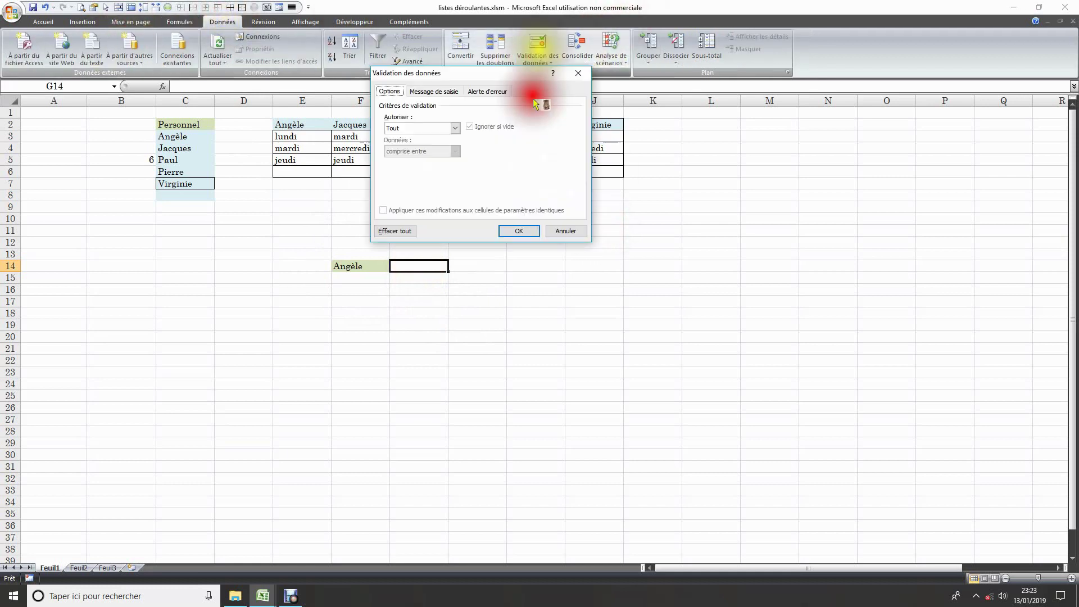
{"action": "left_click", "coordinate": [455, 128]}
{"action": "left_click", "coordinate": [405, 161]}
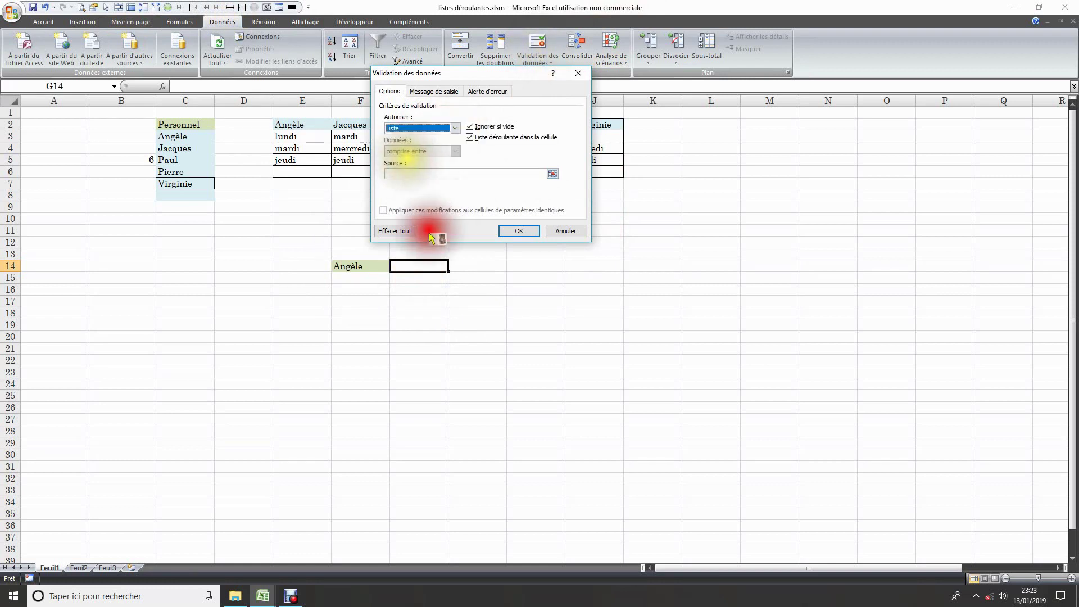
- Set the source of G14's validation list to =indirect($F$14) and apply the rule
{"action": "left_click", "coordinate": [427, 174]}
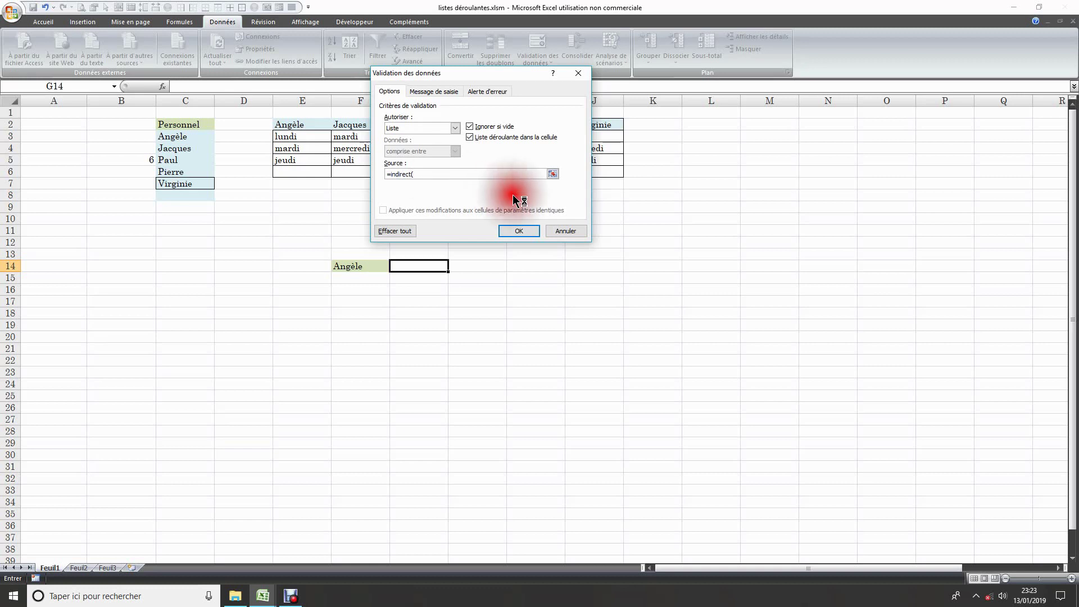
{"action": "left_click", "coordinate": [554, 174]}
{"action": "left_click", "coordinate": [356, 266]}
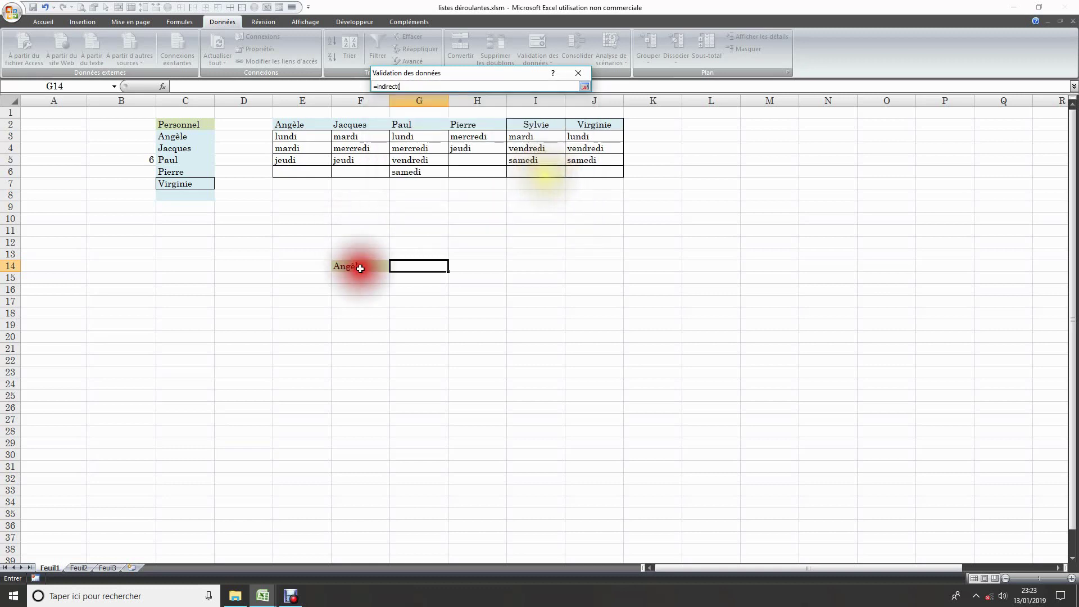
{"action": "left_click", "coordinate": [586, 87]}
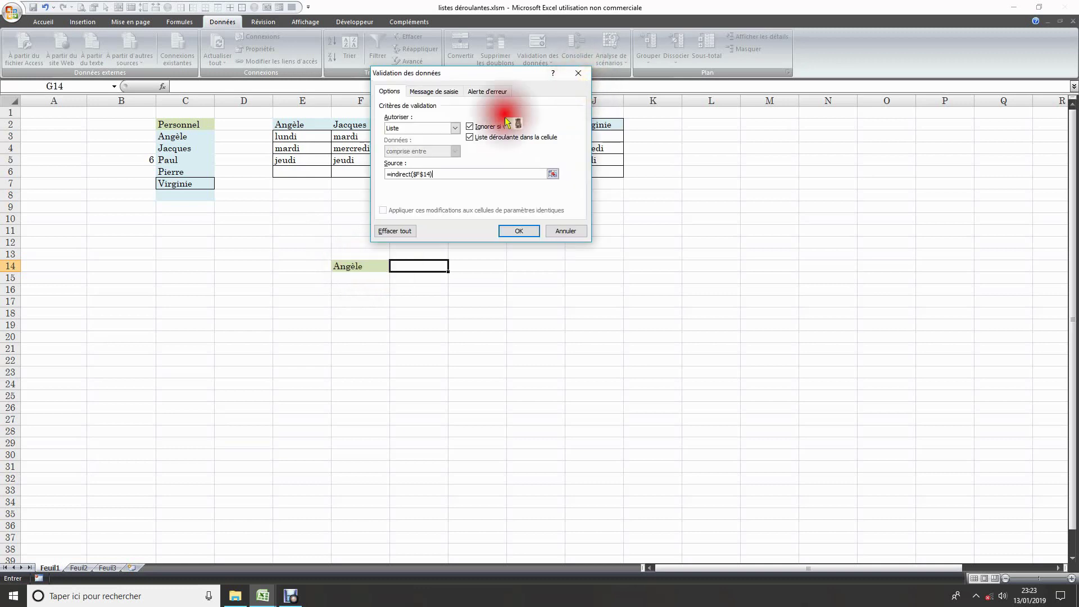
{"action": "left_click", "coordinate": [387, 174]}
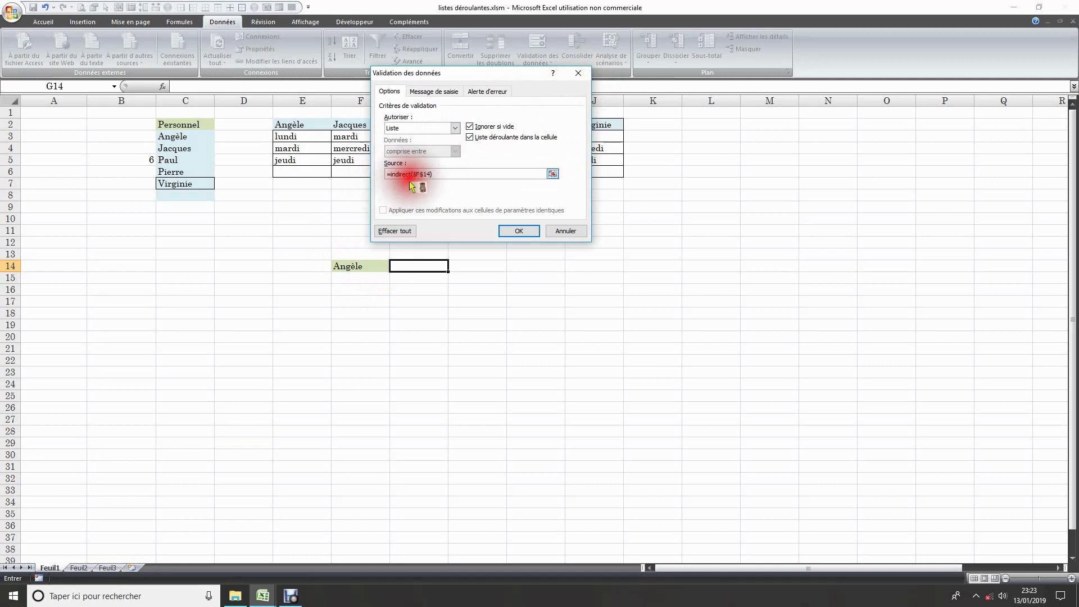
{"action": "left_click", "coordinate": [520, 232]}
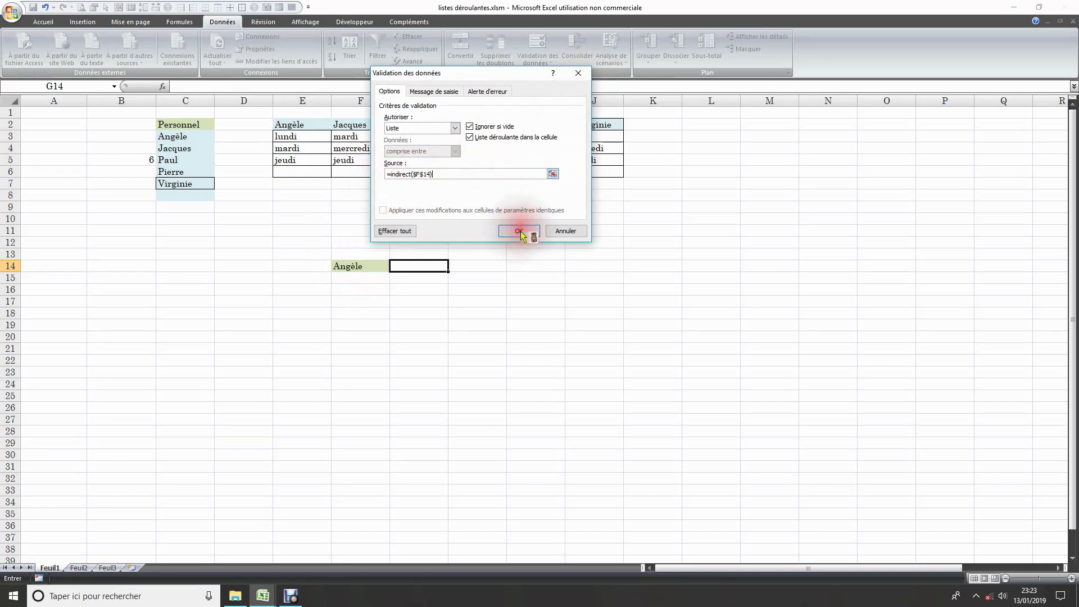
- Test the dependent list in G14 by choosing mardi, and clear the contents of F14:G15
{"action": "left_click", "coordinate": [453, 266]}
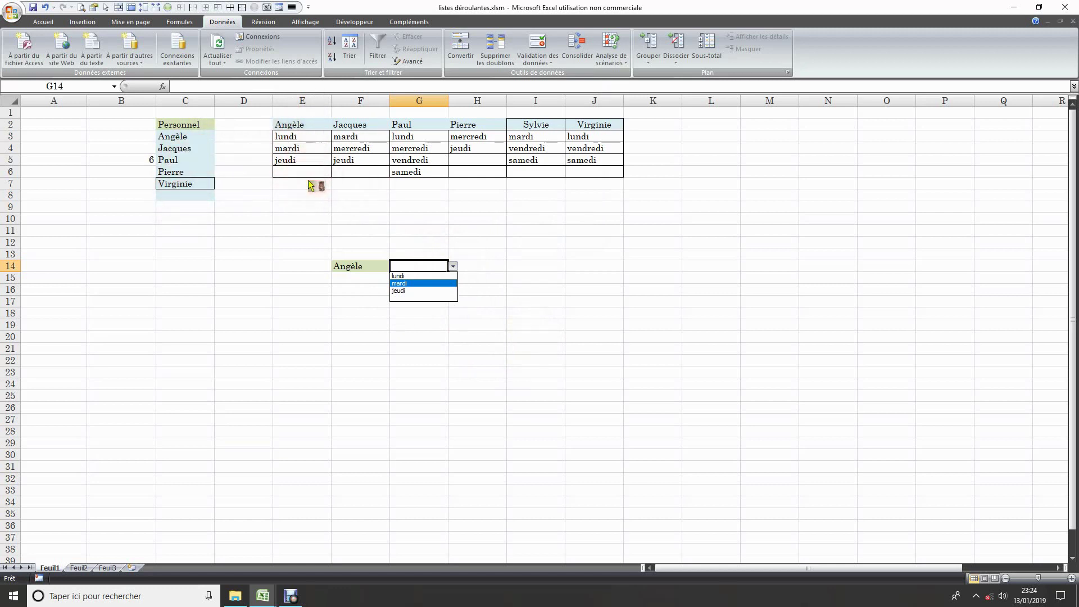
{"action": "left_click", "coordinate": [412, 284]}
{"action": "left_click", "coordinate": [542, 321]}
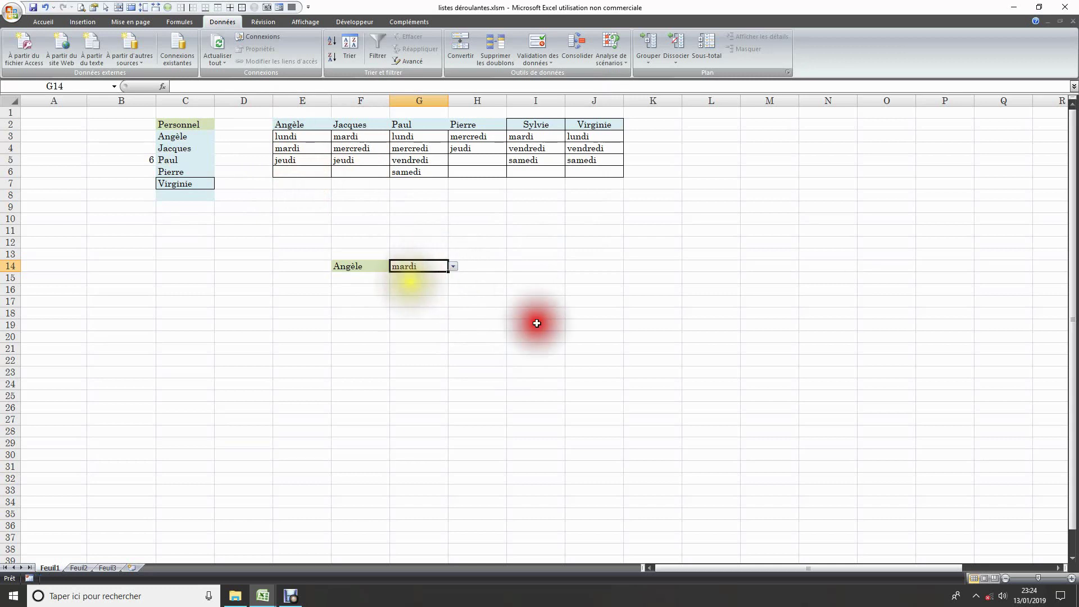
{"action": "left_click_drag", "start_coordinate": [357, 266], "coordinate": [411, 272]}
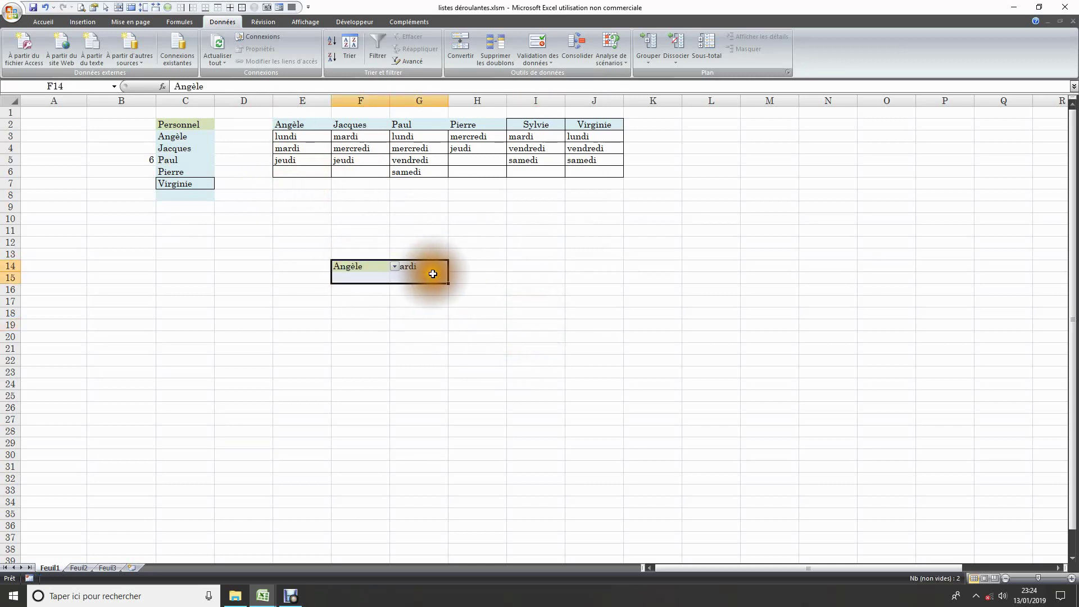
{"action": "key", "text": "Delete"}
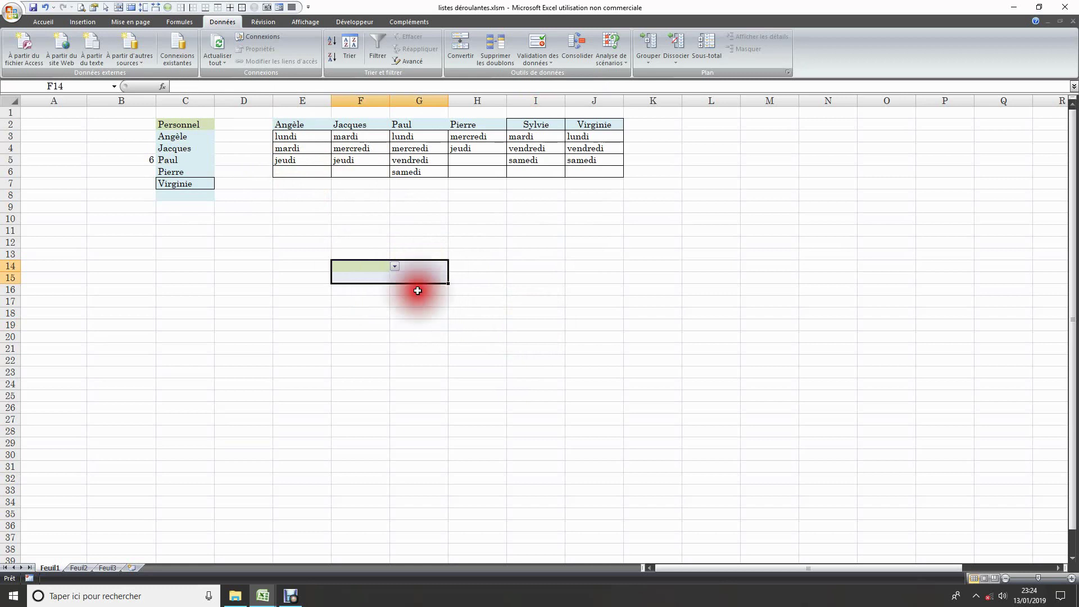
- Choose the fourth name from the drop-down list in F14 and mercredi from the dependent list in G14
{"action": "left_click", "coordinate": [395, 266]}
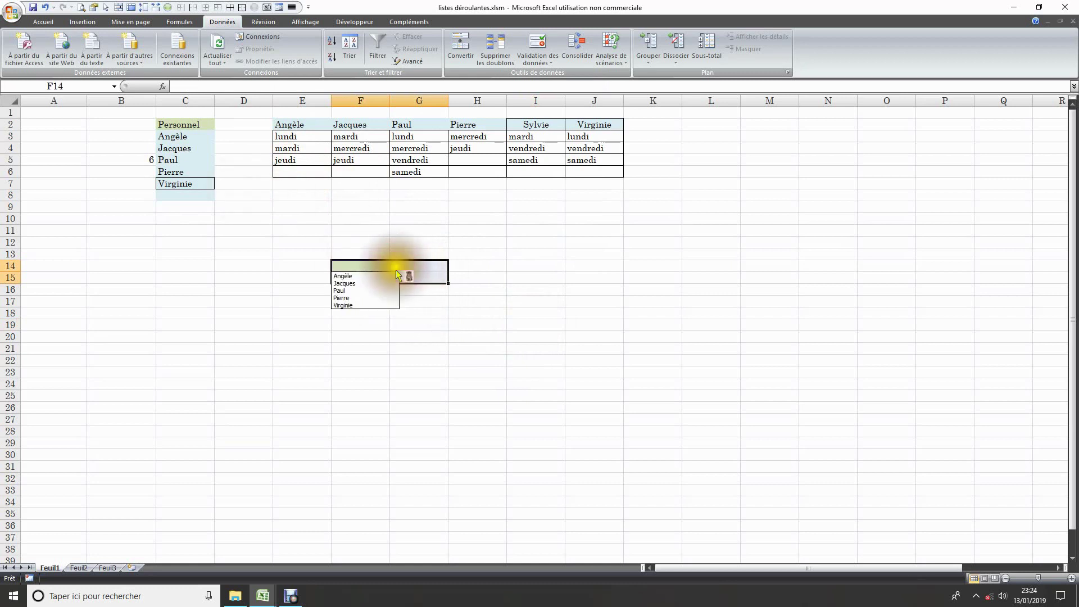
{"action": "left_click", "coordinate": [349, 298]}
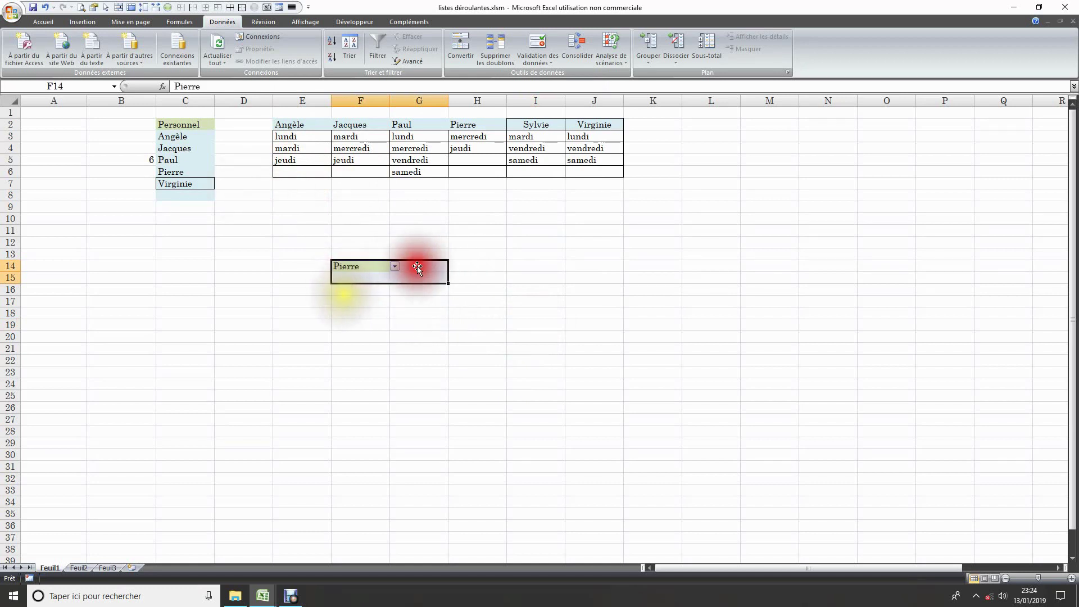
{"action": "left_click", "coordinate": [434, 267]}
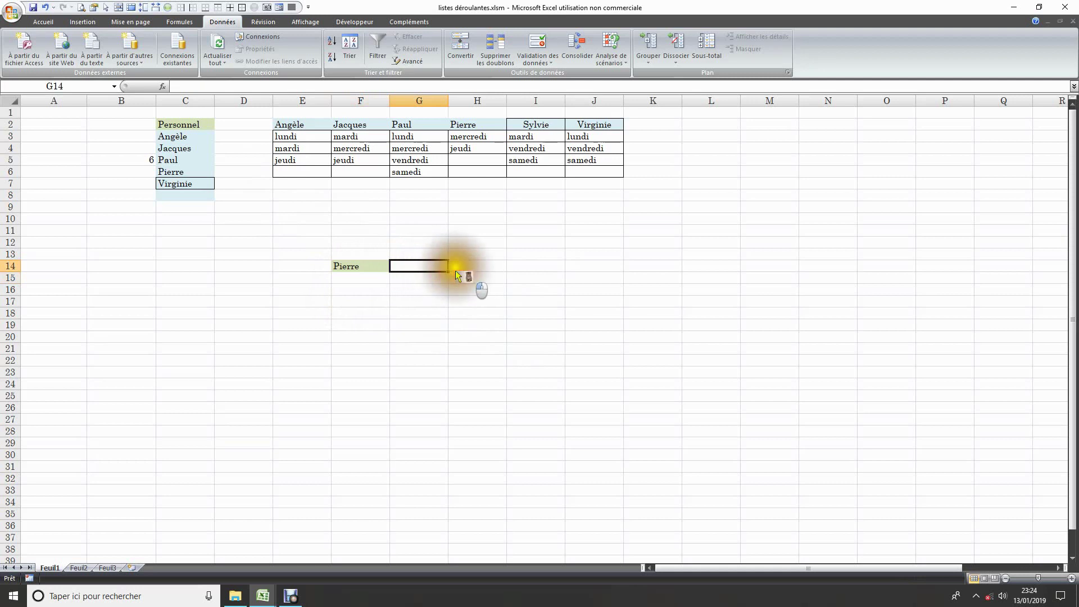
{"action": "left_click", "coordinate": [456, 271]}
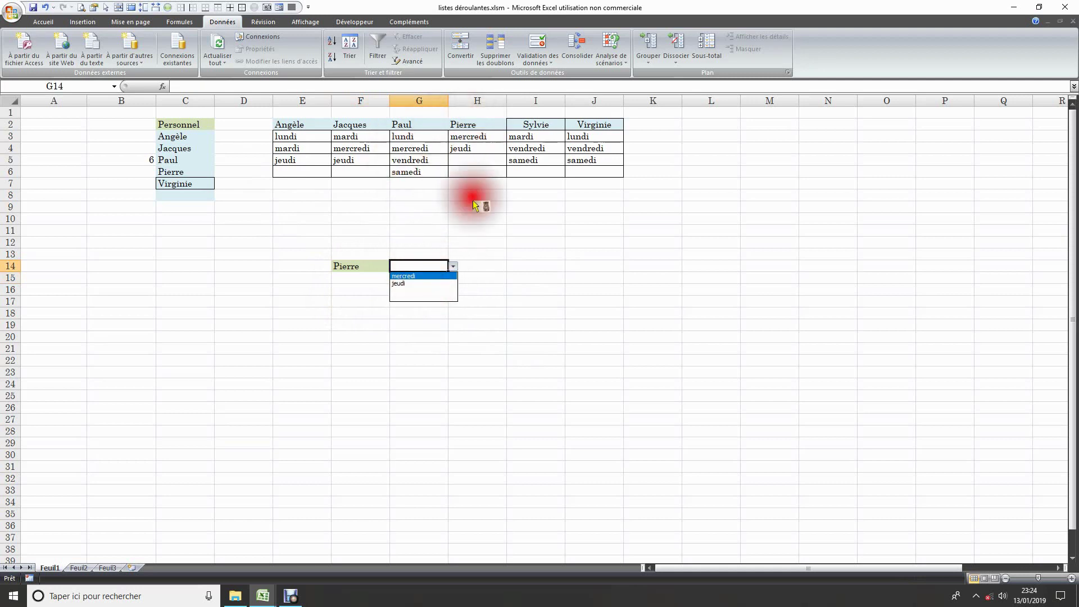
{"action": "left_click", "coordinate": [453, 268]}
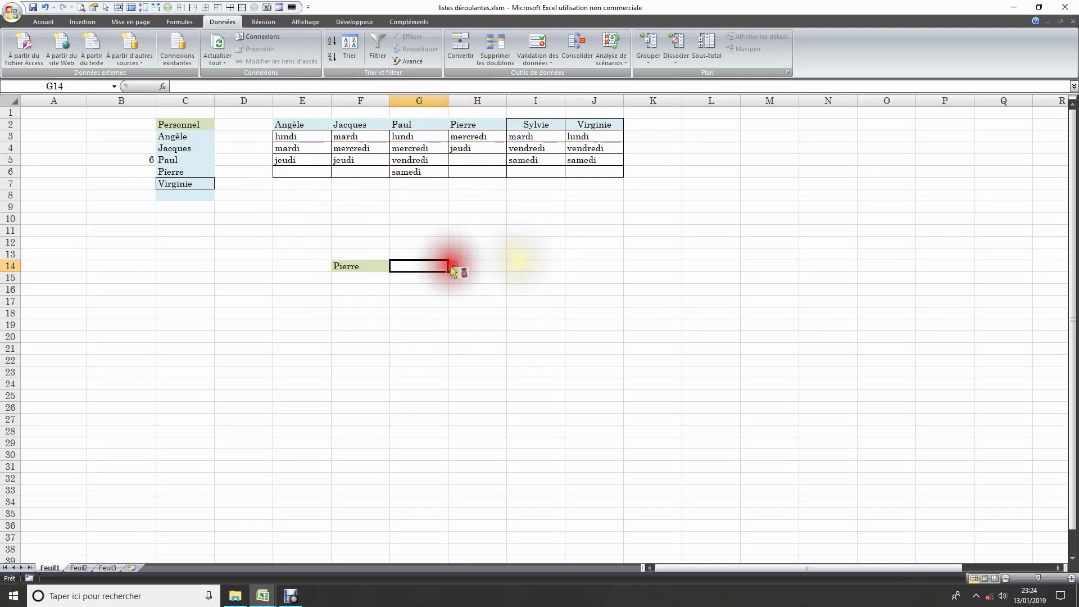
{"action": "left_click", "coordinate": [453, 272]}
{"action": "left_click", "coordinate": [424, 279]}
{"action": "left_click", "coordinate": [406, 335]}
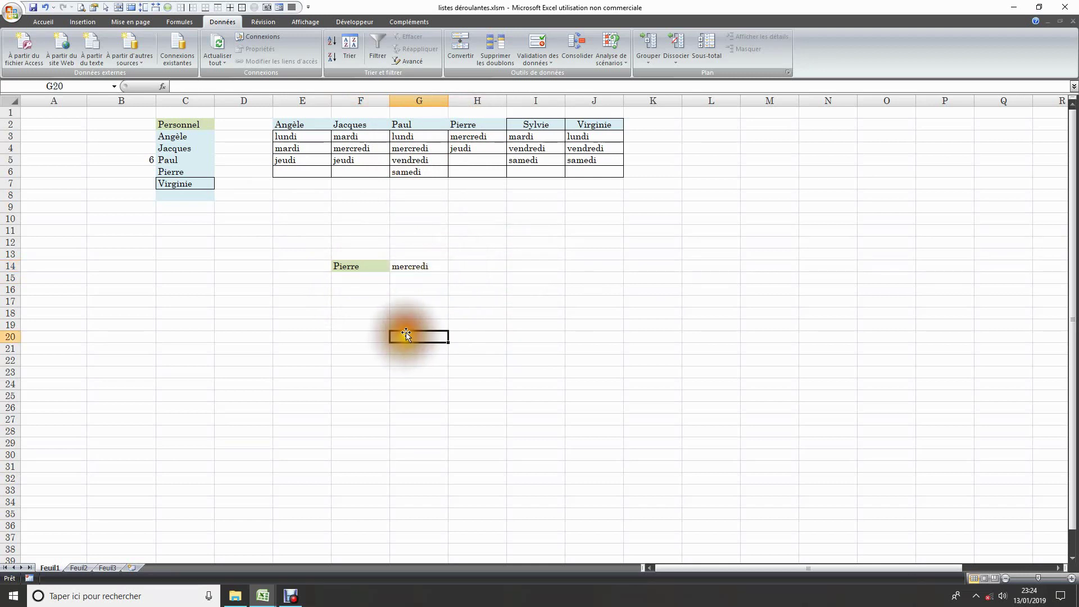